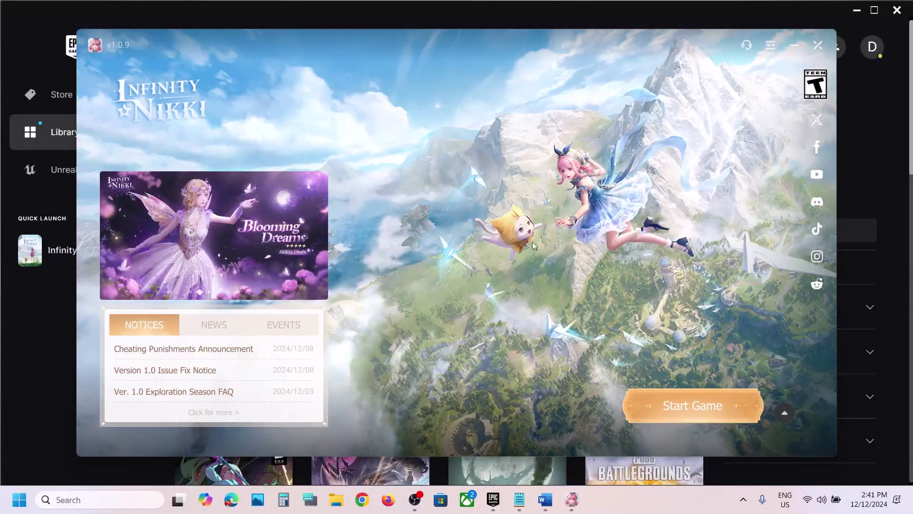
Highlight the 'PaperBin & PSOVersion' note in the guide's Step 1, then switch to File Explorer.
{"action": "left_click", "coordinate": [545, 500]}
{"action": "left_click_drag", "start_coordinate": [244, 254], "coordinate": [574, 238]}
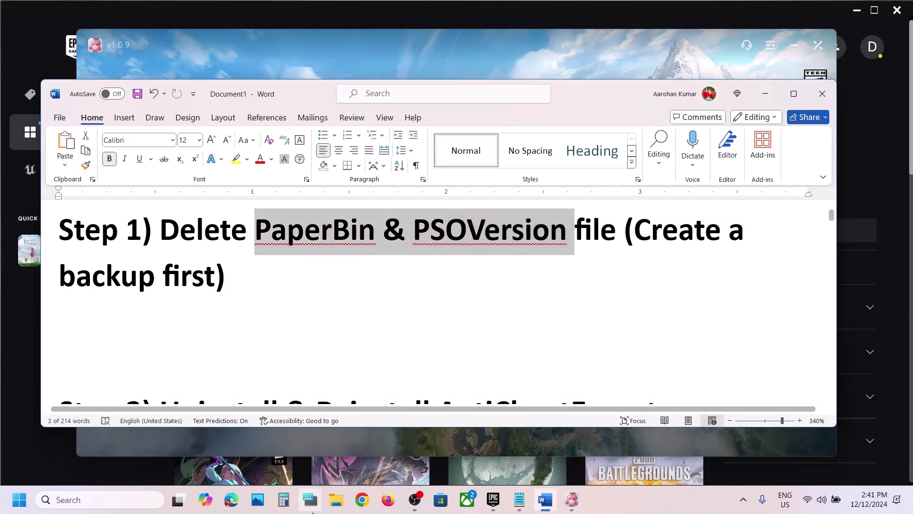
{"action": "left_click", "coordinate": [336, 500]}
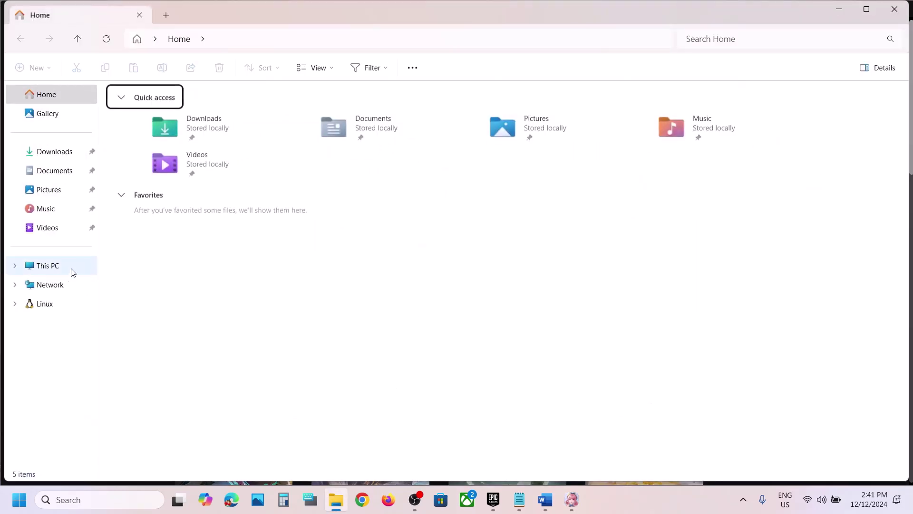
Browse to C:\Program Files\InfinityNikkiGlobal Launcher\InfinityNikkiGlobal\X6Game\Saved.
{"action": "left_click", "coordinate": [64, 270]}
{"action": "double_click", "coordinate": [231, 125]}
{"action": "scroll", "coordinate": [210, 355], "scroll_direction": "down", "scroll_amount": 3}
{"action": "double_click", "coordinate": [162, 251]}
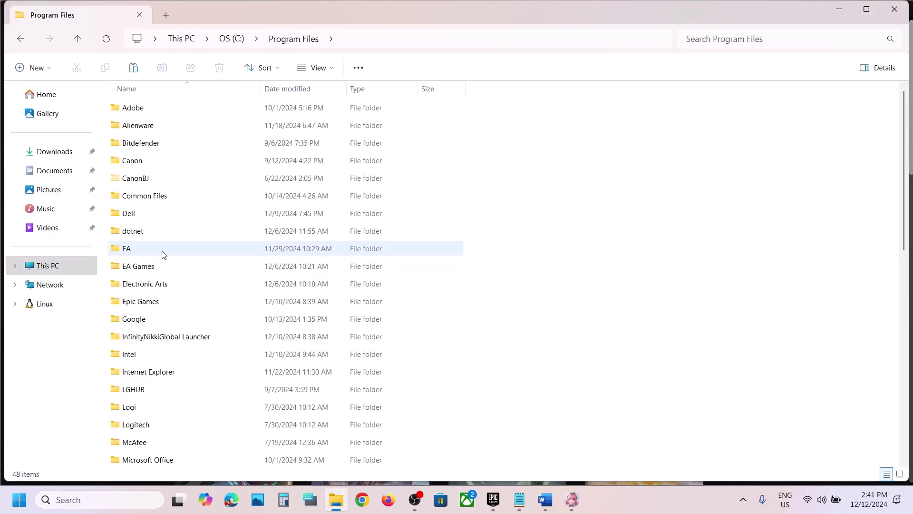
{"action": "double_click", "coordinate": [191, 341]}
{"action": "double_click", "coordinate": [160, 127]}
{"action": "left_click", "coordinate": [161, 129]}
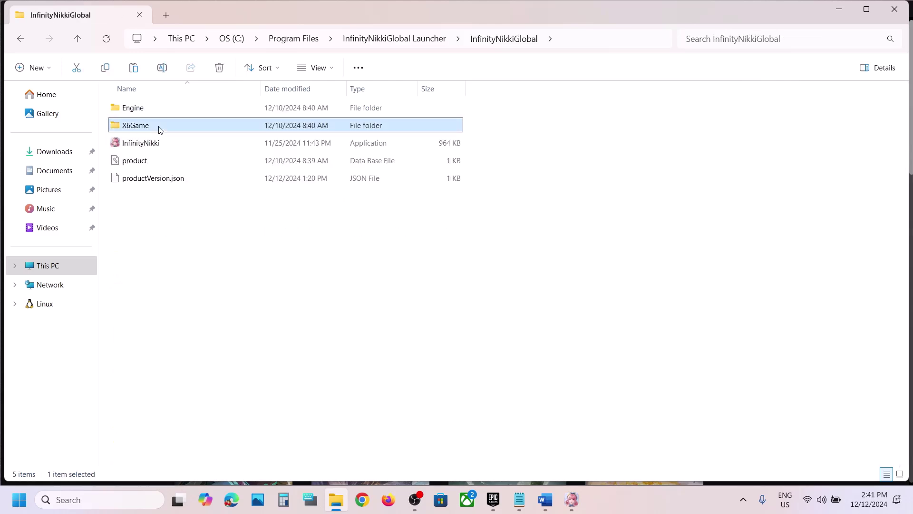
{"action": "double_click", "coordinate": [160, 127]}
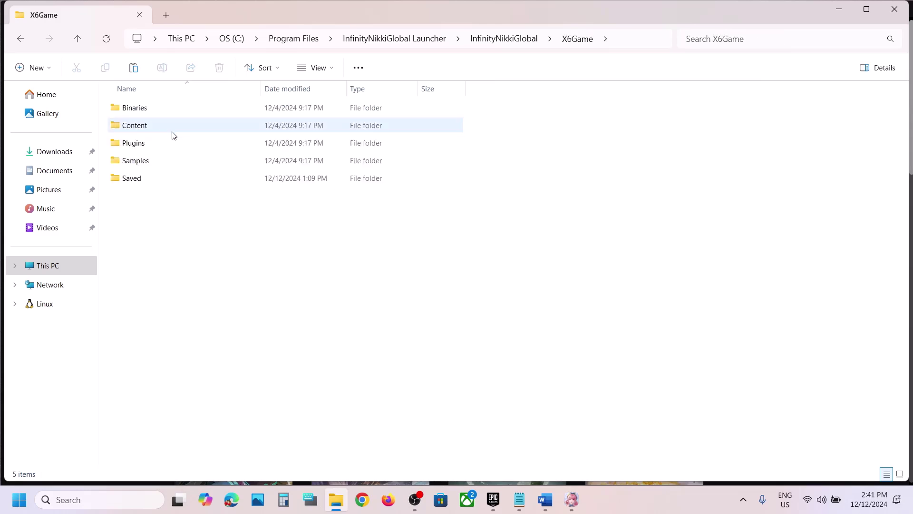
{"action": "double_click", "coordinate": [140, 179]}
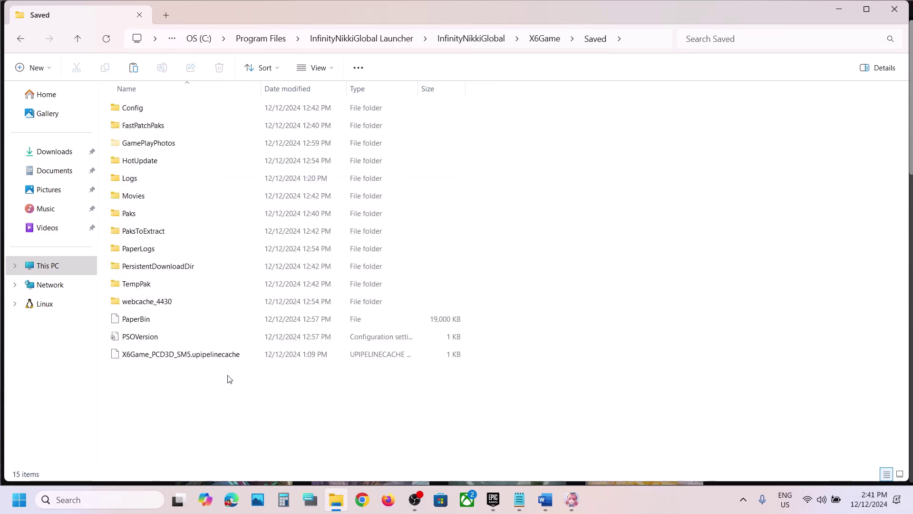
Select both PaperBin and PSOVersion and bring up their context menu.
{"action": "left_click", "coordinate": [163, 319]}
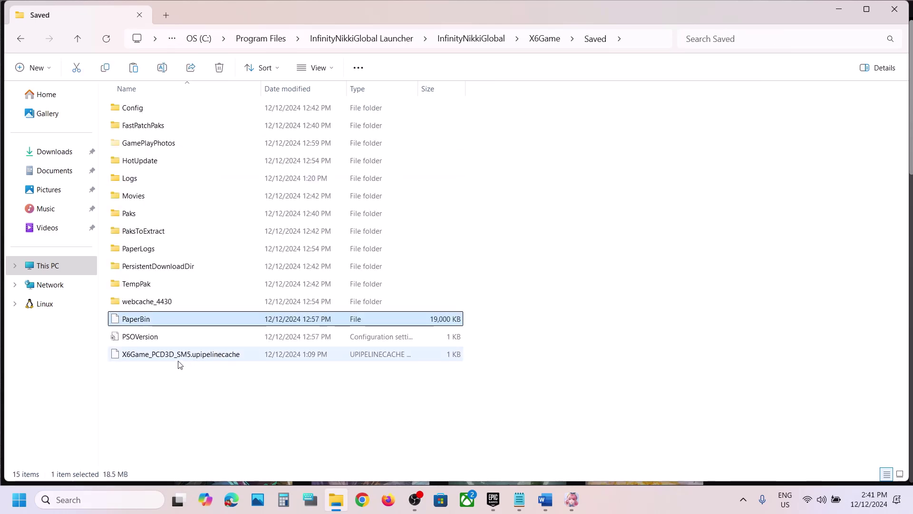
{"action": "left_click", "coordinate": [143, 339], "text": "ctrl"}
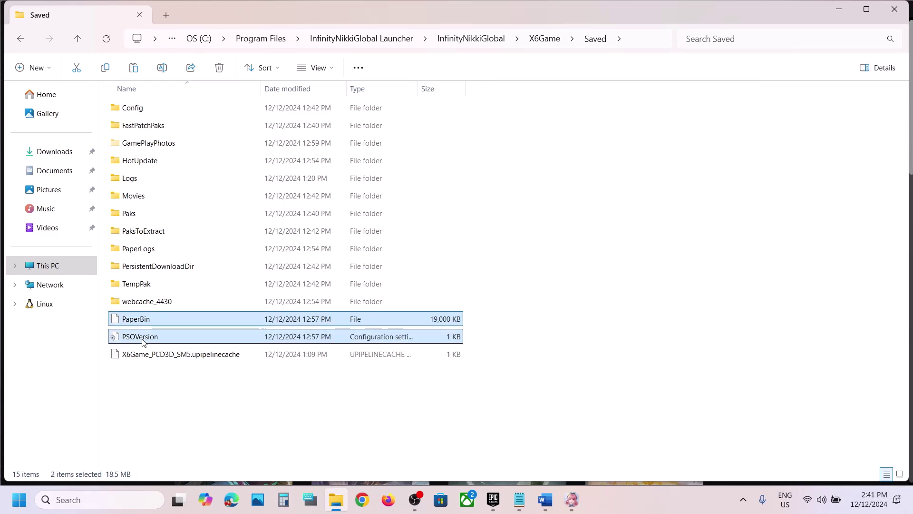
{"action": "right_click", "coordinate": [143, 341]}
Copy PaperBin and PSOVersion onto the desktop as backups, placed at the bottom.
{"action": "left_click", "coordinate": [199, 361]}
{"action": "key", "text": "super+d"}
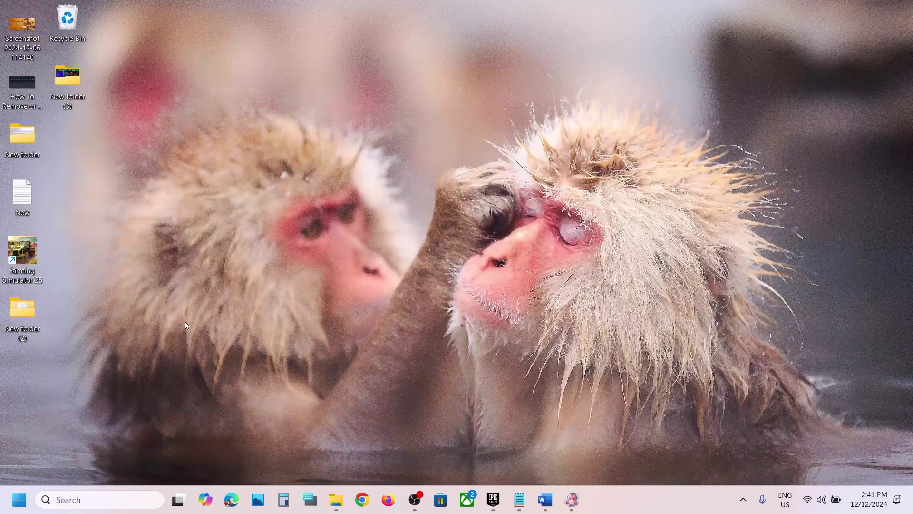
{"action": "key", "text": "ctrl+v"}
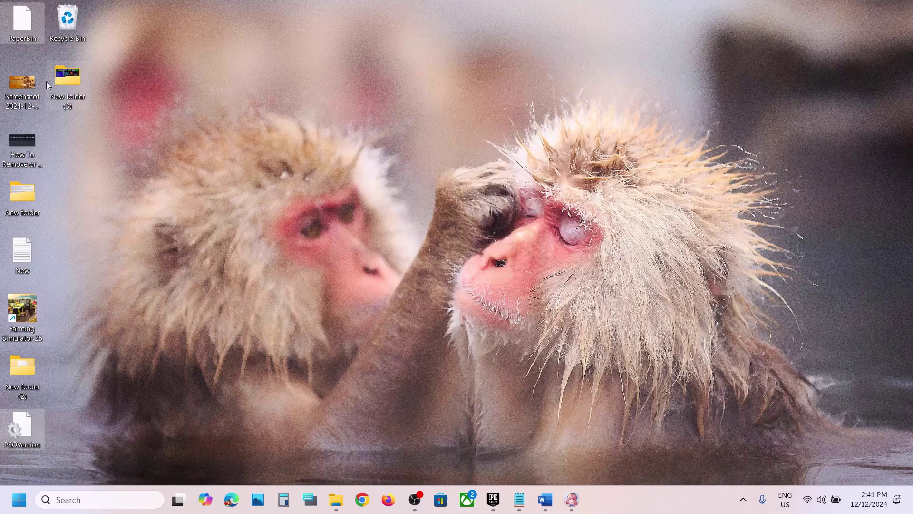
{"action": "left_click_drag", "start_coordinate": [31, 25], "coordinate": [92, 135]}
{"action": "left_click_drag", "start_coordinate": [68, 415], "coordinate": [82, 455]}
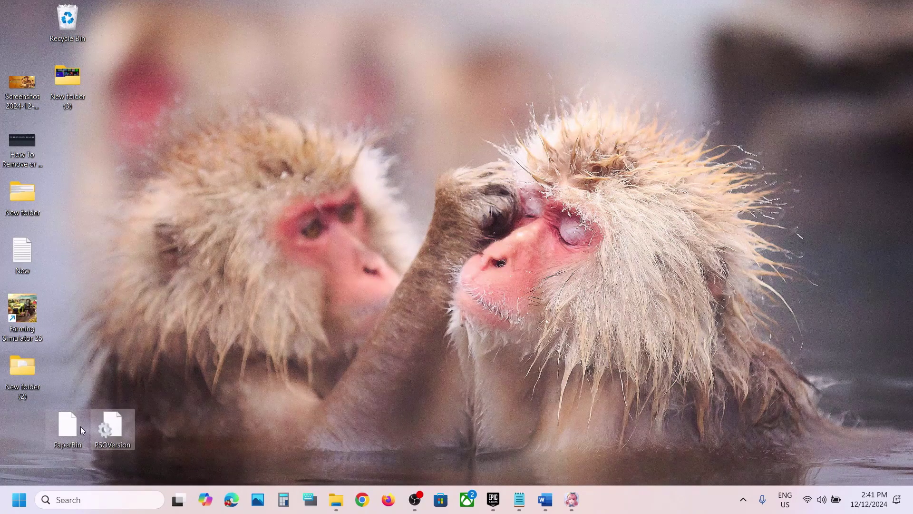
Check the desktop backups and bring File Explorer back in front of the launcher.
{"action": "left_click", "coordinate": [336, 499]}
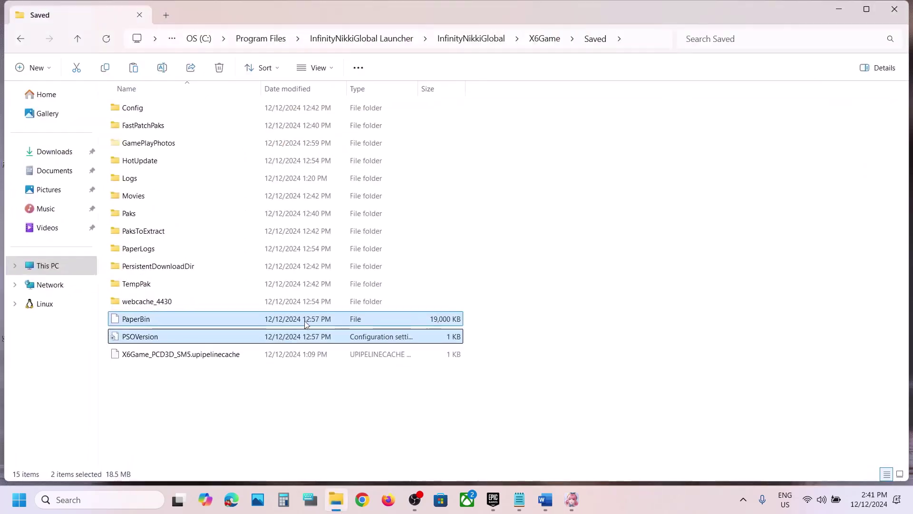
{"action": "right_click", "coordinate": [190, 320]}
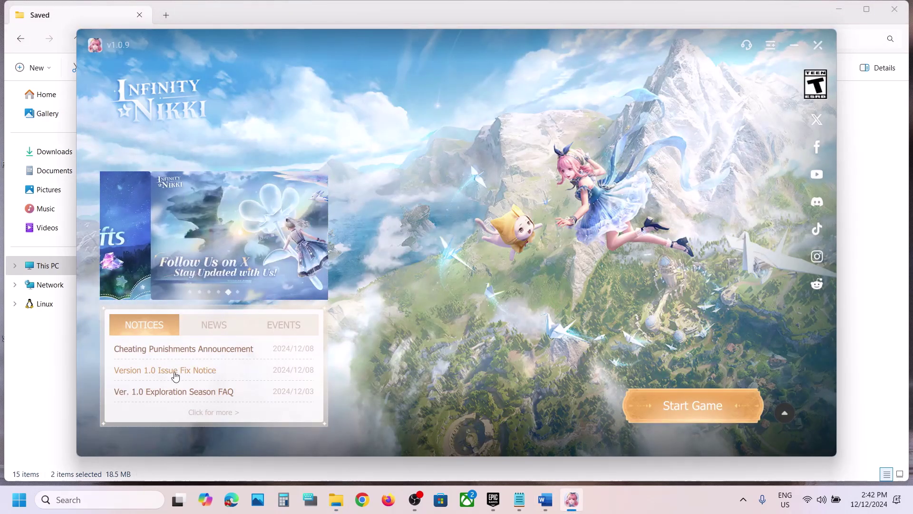
{"action": "left_click", "coordinate": [68, 400]}
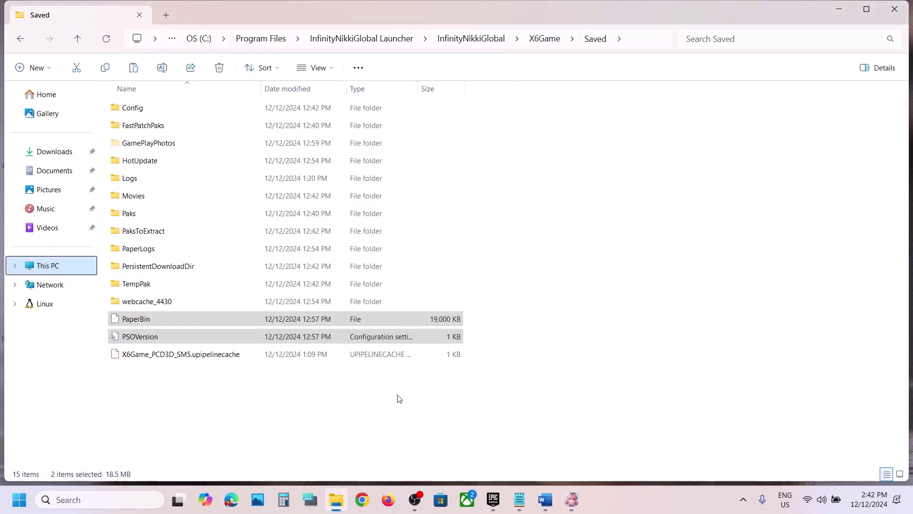
{"action": "key", "text": "super+d"}
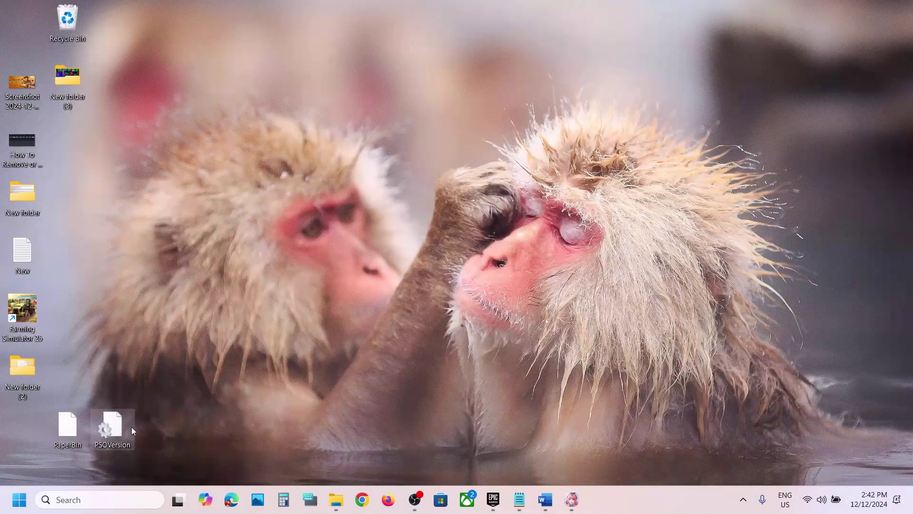
{"action": "key", "text": "super+d"}
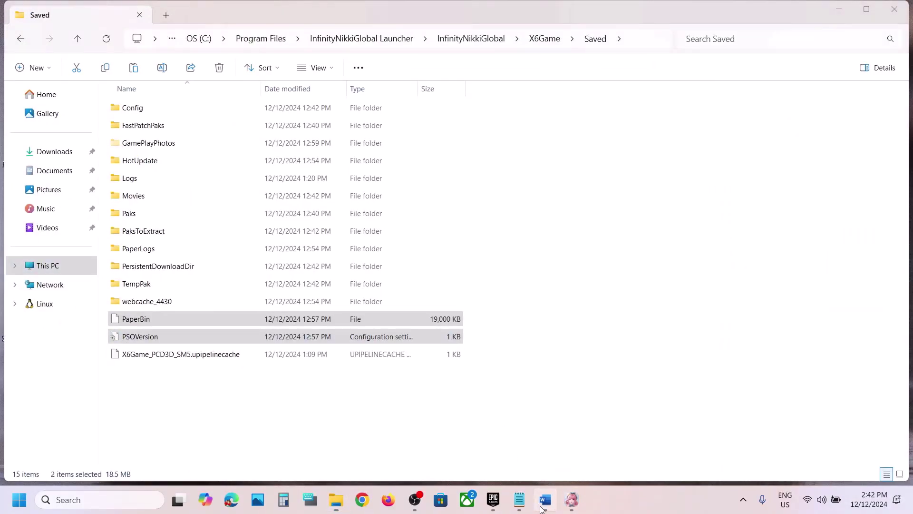
Read the Step 2 AntiCheatExpert heading in the Word guide.
{"action": "left_click", "coordinate": [542, 507]}
{"action": "scroll", "coordinate": [366, 312], "scroll_direction": "down", "scroll_amount": 3}
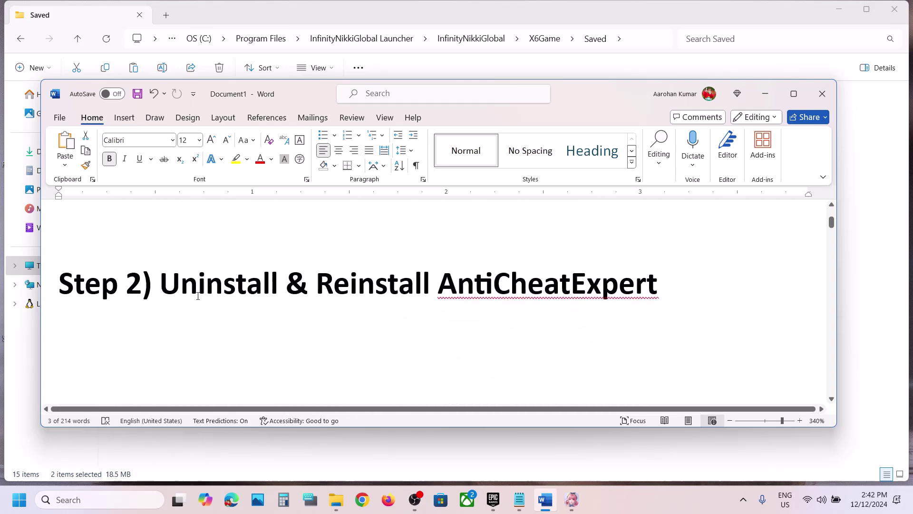
{"action": "left_click_drag", "start_coordinate": [160, 285], "coordinate": [691, 299]}
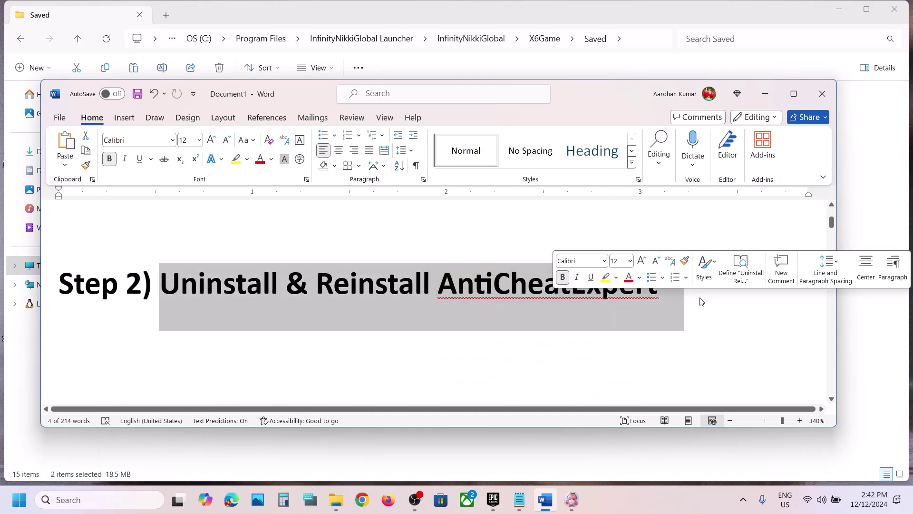
{"action": "left_click", "coordinate": [586, 15]}
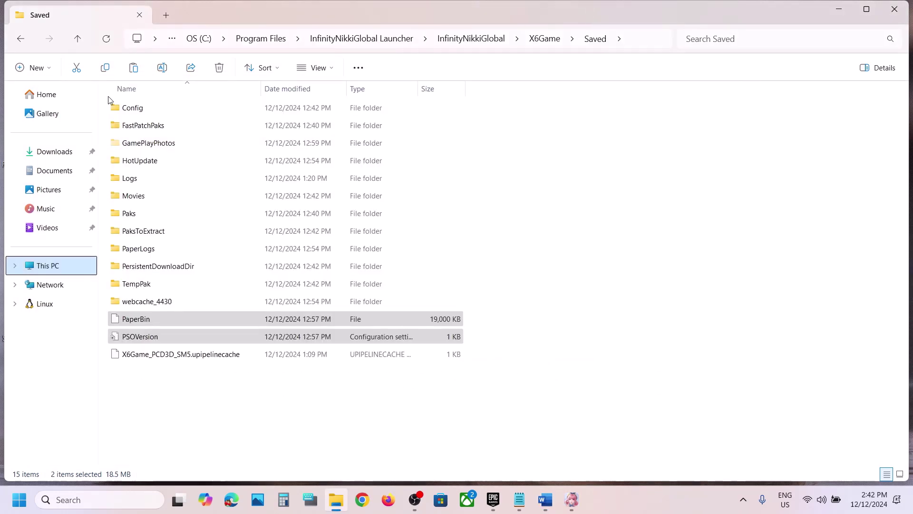
Go up to the X6Game folder and select Binaries, checking the folder path.
{"action": "left_click", "coordinate": [82, 46]}
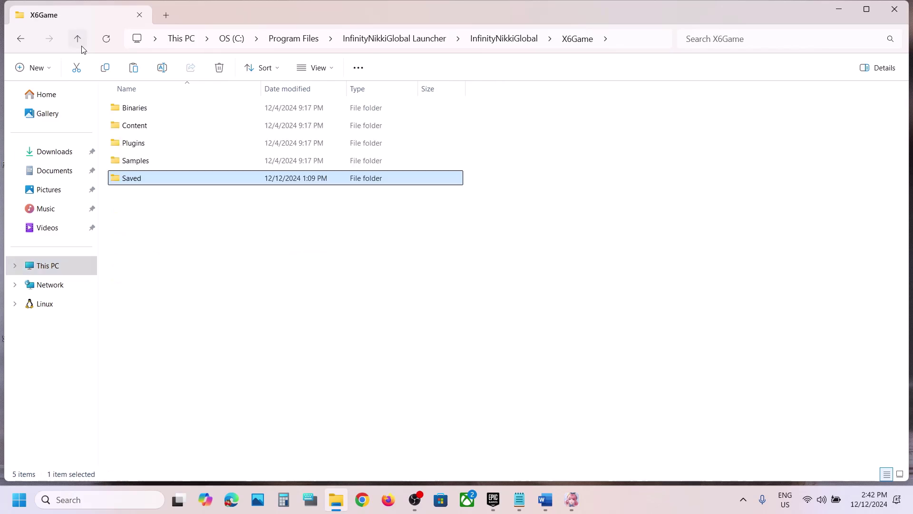
{"action": "left_click", "coordinate": [152, 112]}
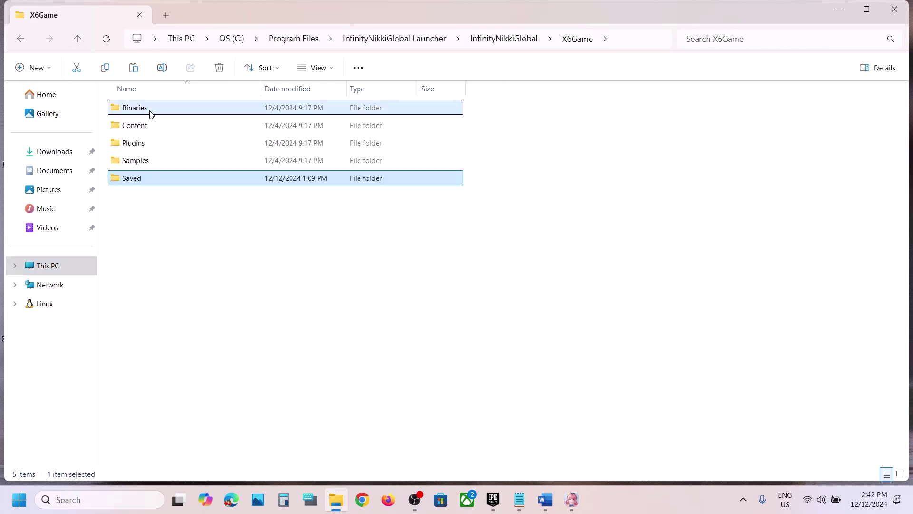
{"action": "left_click", "coordinate": [606, 38]}
{"action": "left_click", "coordinate": [607, 38]}
{"action": "left_click", "coordinate": [624, 39]}
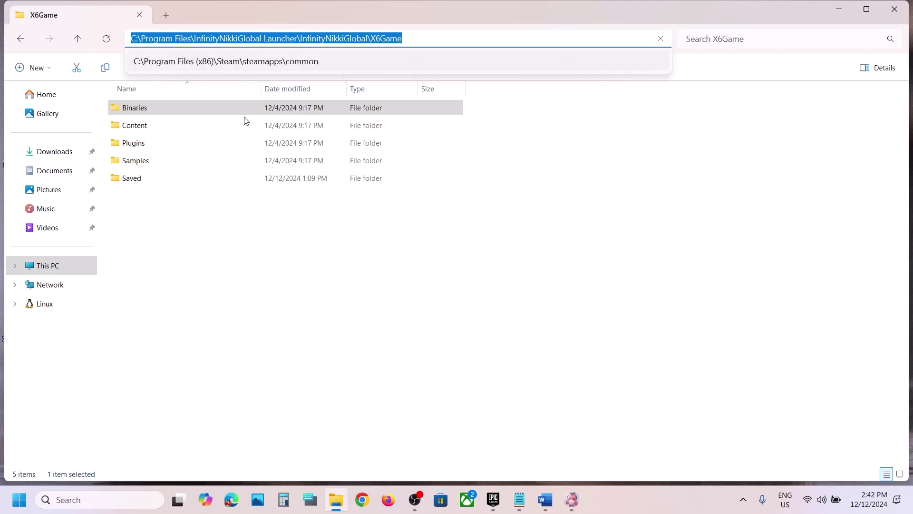
{"action": "key", "text": "Escape"}
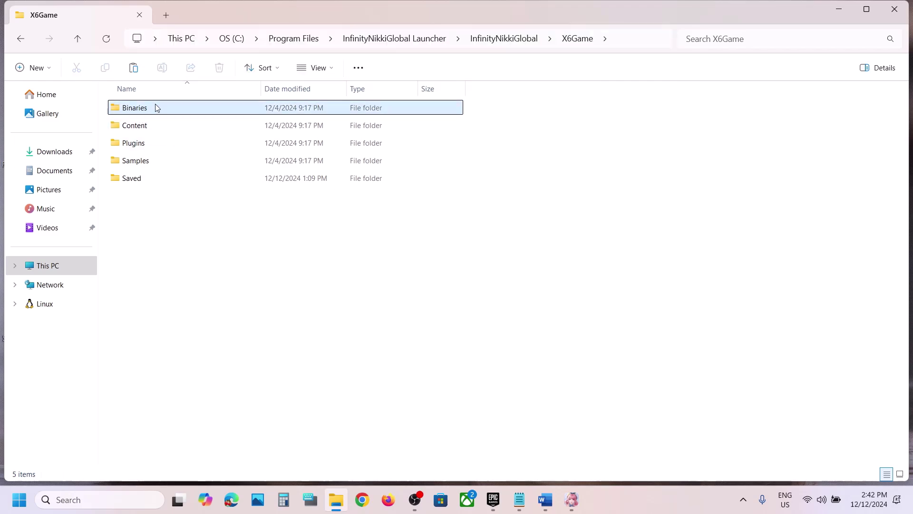
Open Binaries\Win64\AntiCheatExpert and run ACE-Setup64 as administrator.
{"action": "double_click", "coordinate": [155, 108]}
{"action": "double_click", "coordinate": [152, 108]}
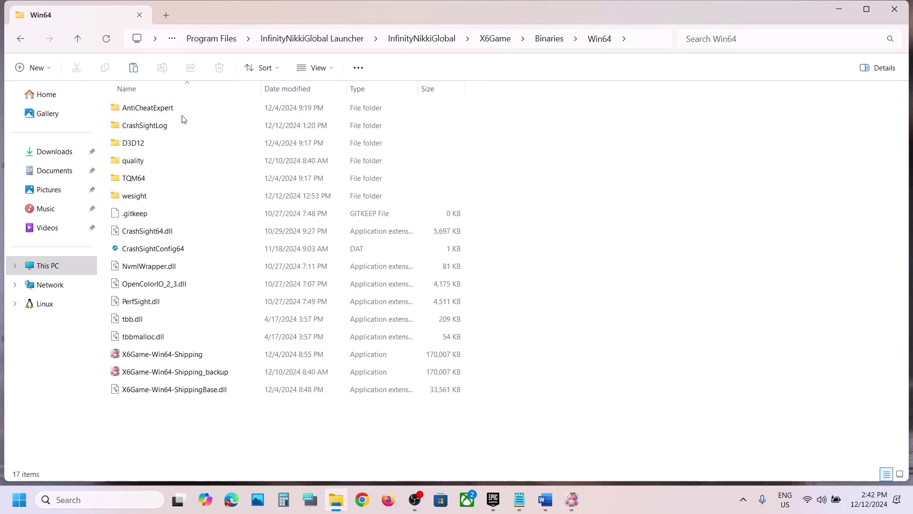
{"action": "left_click", "coordinate": [169, 110]}
{"action": "double_click", "coordinate": [168, 110]}
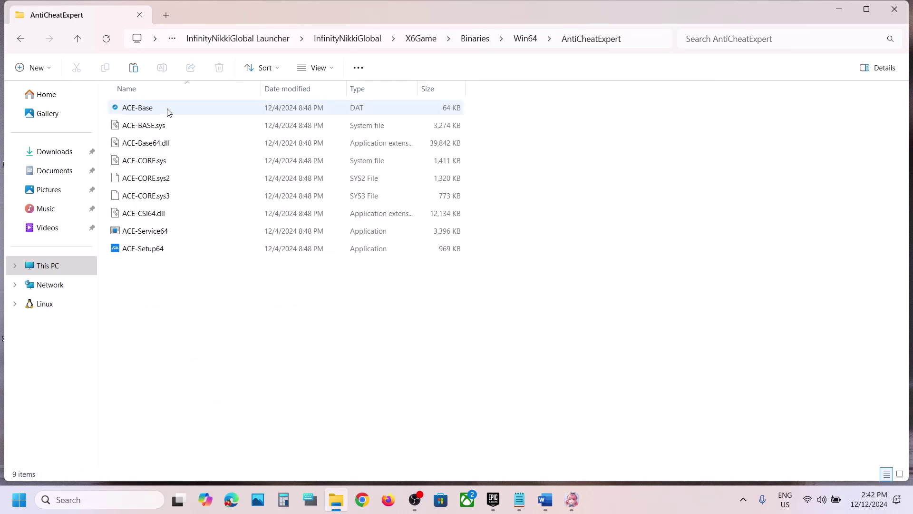
{"action": "left_click", "coordinate": [167, 250]}
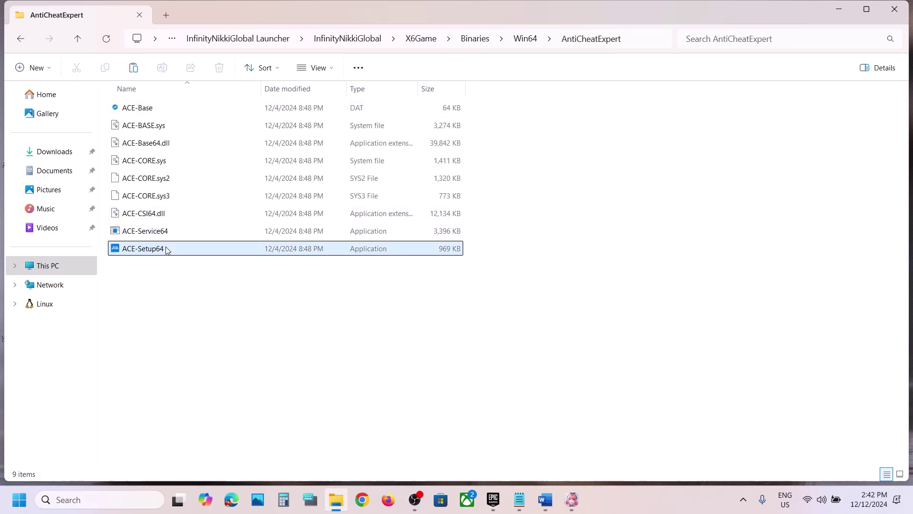
{"action": "right_click", "coordinate": [189, 257]}
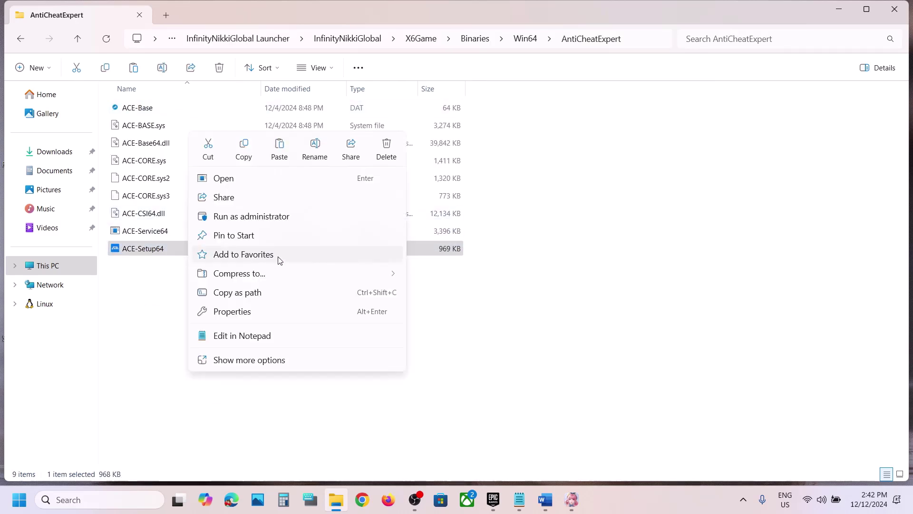
{"action": "left_click", "coordinate": [260, 217]}
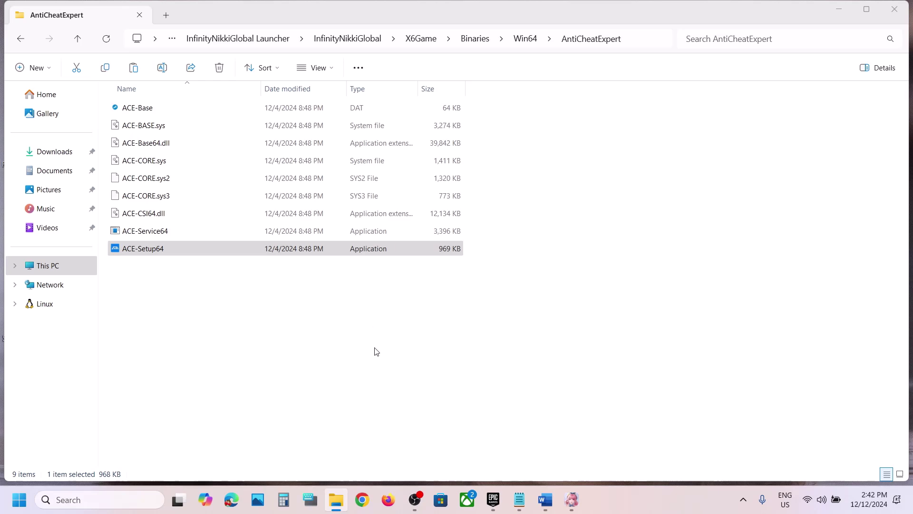
Close the Infinity Nikki launcher and confirm closing it.
{"action": "left_click", "coordinate": [571, 500]}
{"action": "left_click_drag", "start_coordinate": [820, 53], "coordinate": [820, 42]}
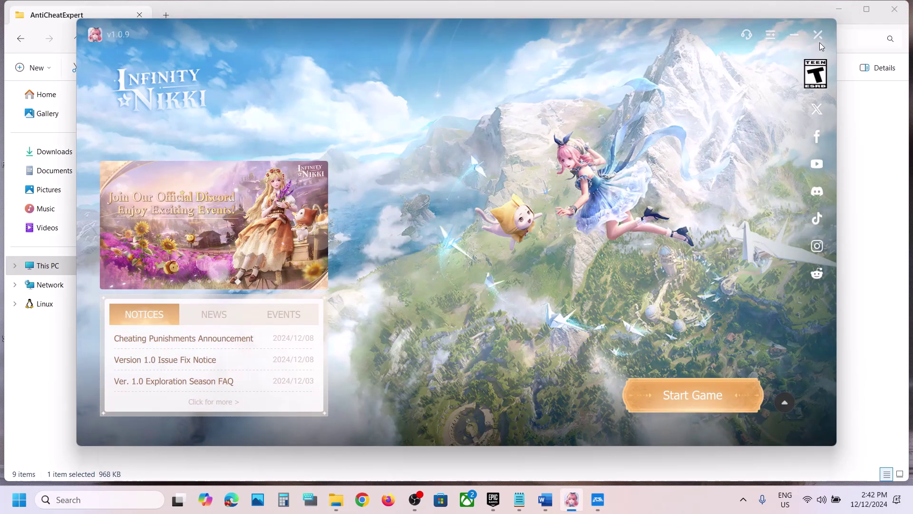
{"action": "left_click", "coordinate": [818, 38]}
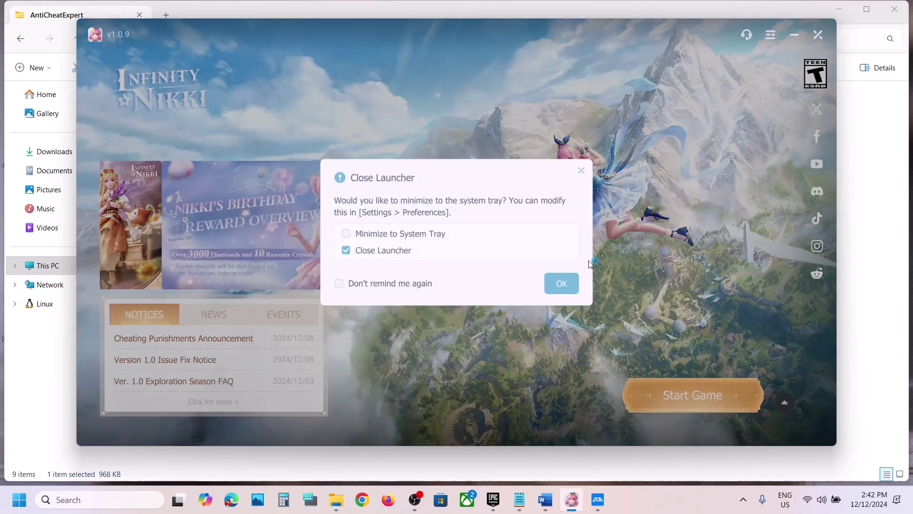
{"action": "left_click", "coordinate": [562, 284]}
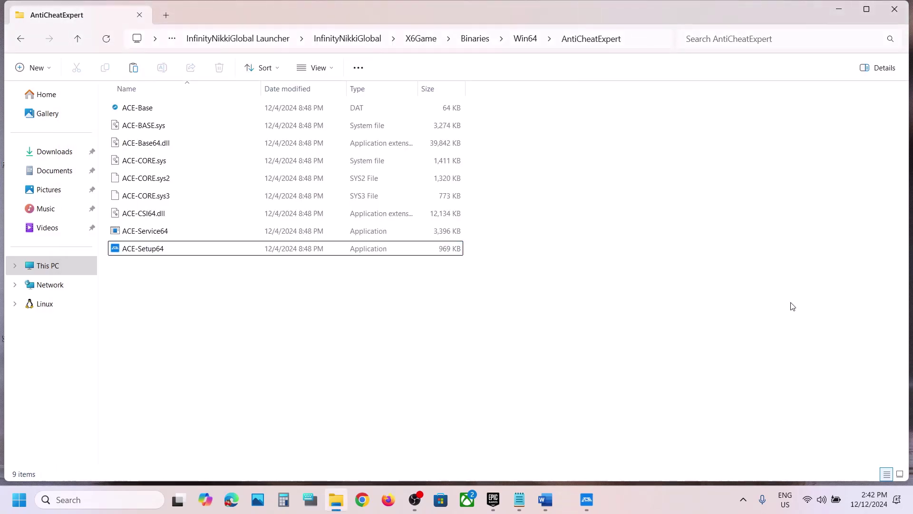
Confirm the AntiCheatExpert uninstall and dismiss the completion and residual-file notices.
{"action": "left_click", "coordinate": [576, 495]}
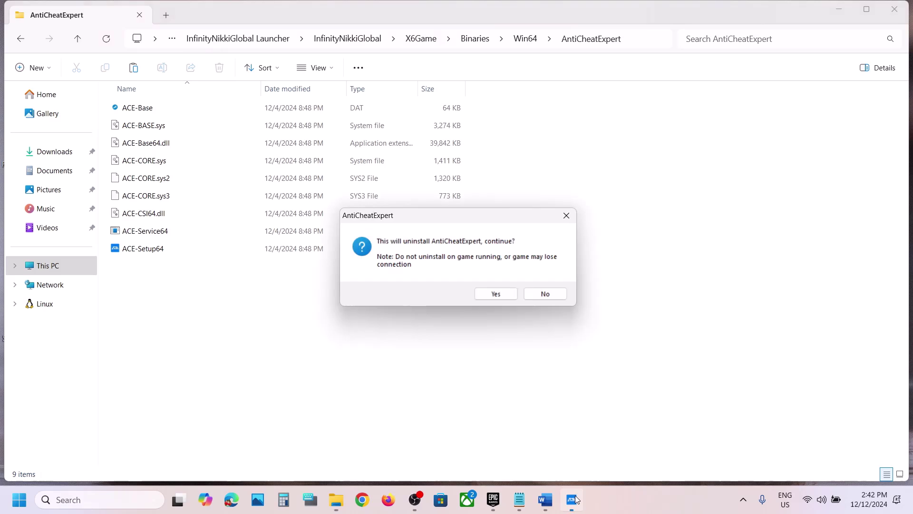
{"action": "left_click", "coordinate": [496, 294]}
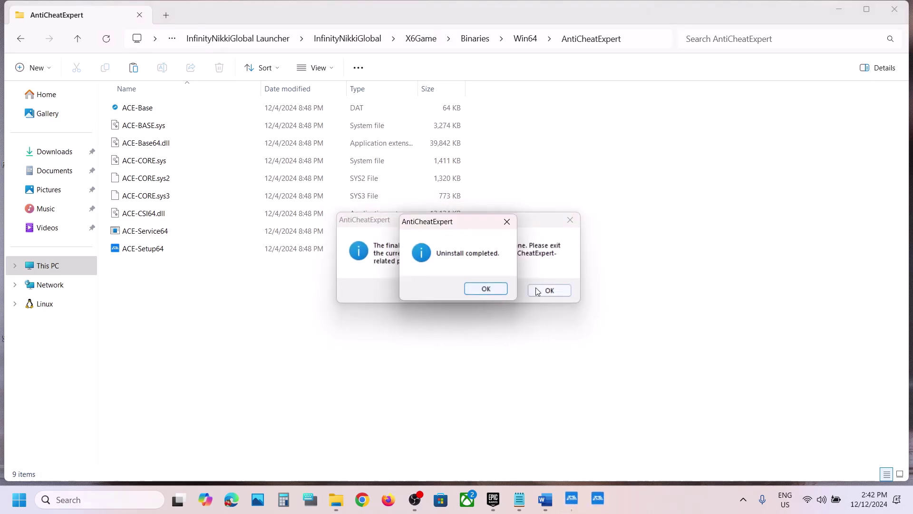
{"action": "left_click", "coordinate": [490, 289]}
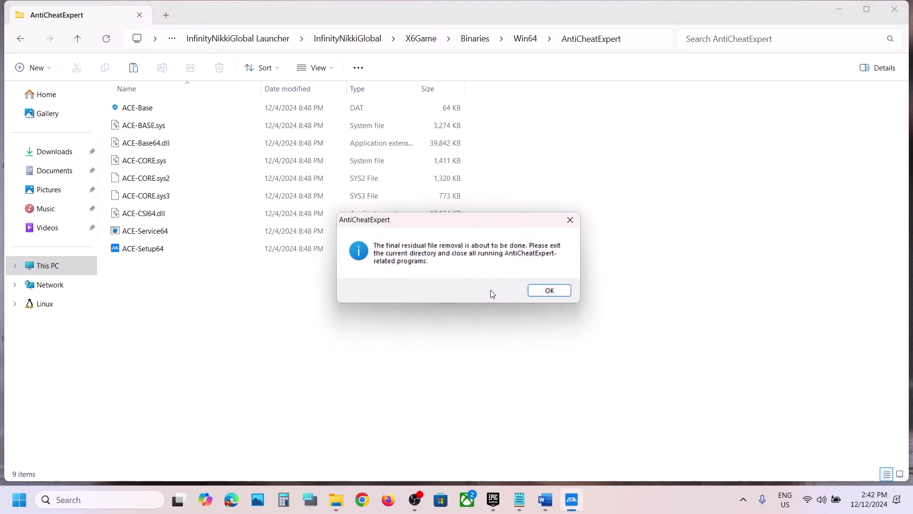
{"action": "left_click", "coordinate": [536, 294]}
{"action": "left_click", "coordinate": [493, 499]}
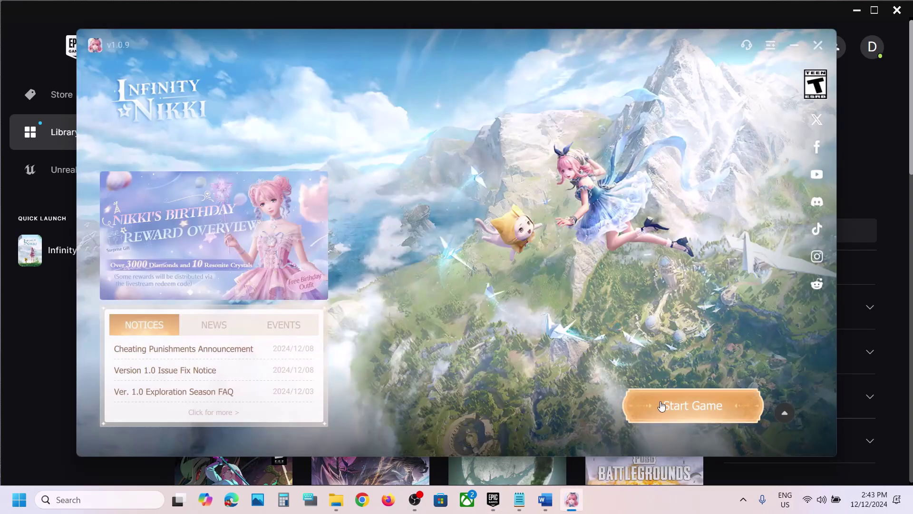
Start Infinity Nikki from its launcher and close the game's loading window.
{"action": "left_click", "coordinate": [661, 406]}
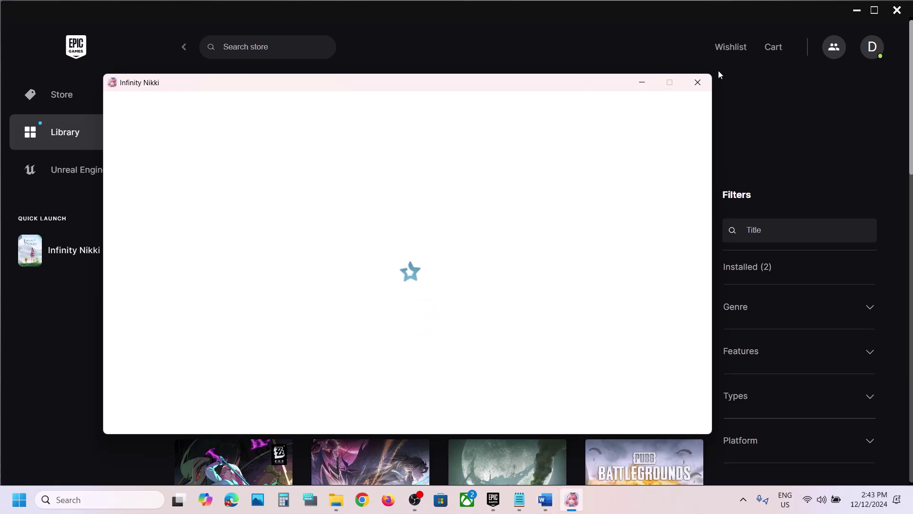
{"action": "left_click", "coordinate": [698, 82]}
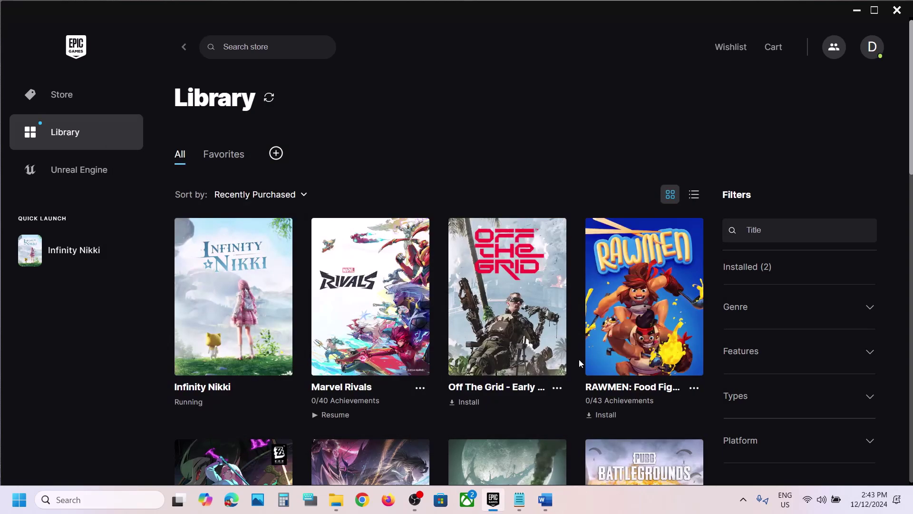
{"action": "left_click", "coordinate": [545, 500]}
Begin closing the game launcher, then cancel the Close Launcher prompt.
{"action": "scroll", "coordinate": [415, 293], "scroll_direction": "down", "scroll_amount": 1}
{"action": "scroll", "coordinate": [415, 293], "scroll_direction": "down", "scroll_amount": 2}
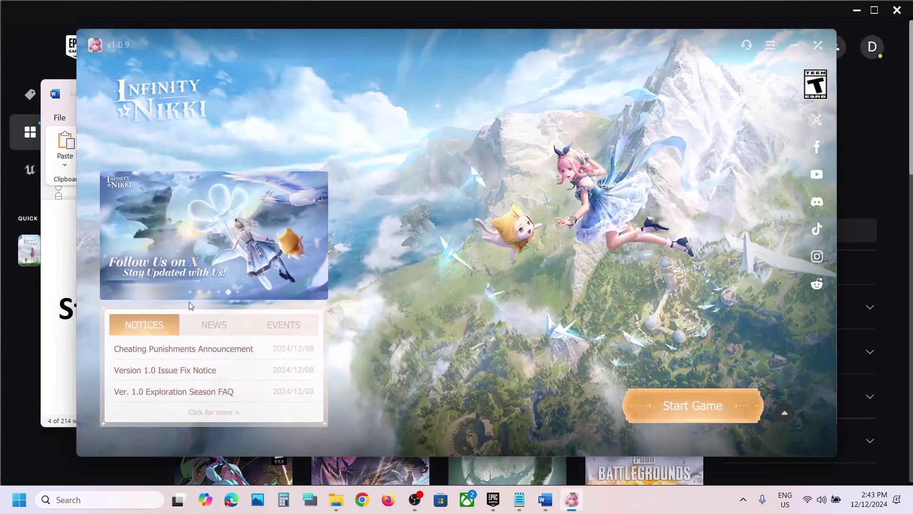
{"action": "left_click", "coordinate": [823, 46]}
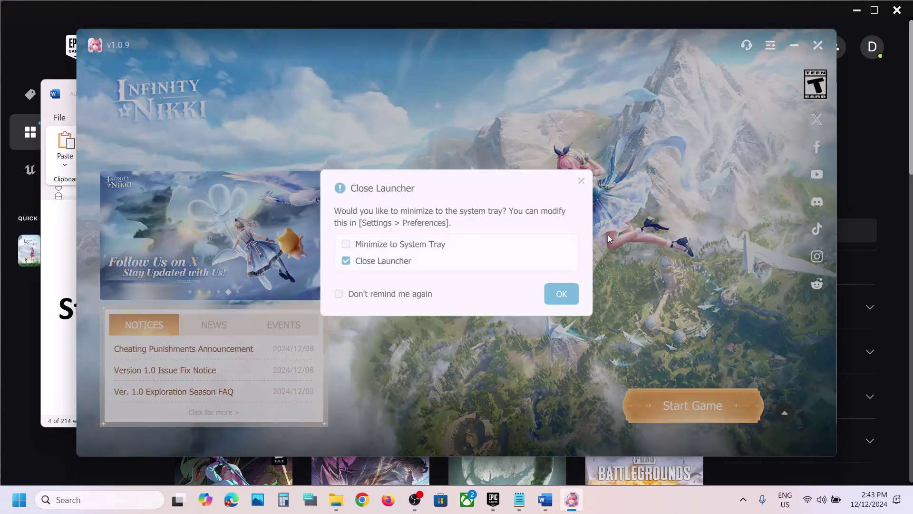
{"action": "left_click", "coordinate": [576, 184]}
Open the Repair menu beside Start Game, showing the game maintenance options.
{"action": "left_click", "coordinate": [66, 336]}
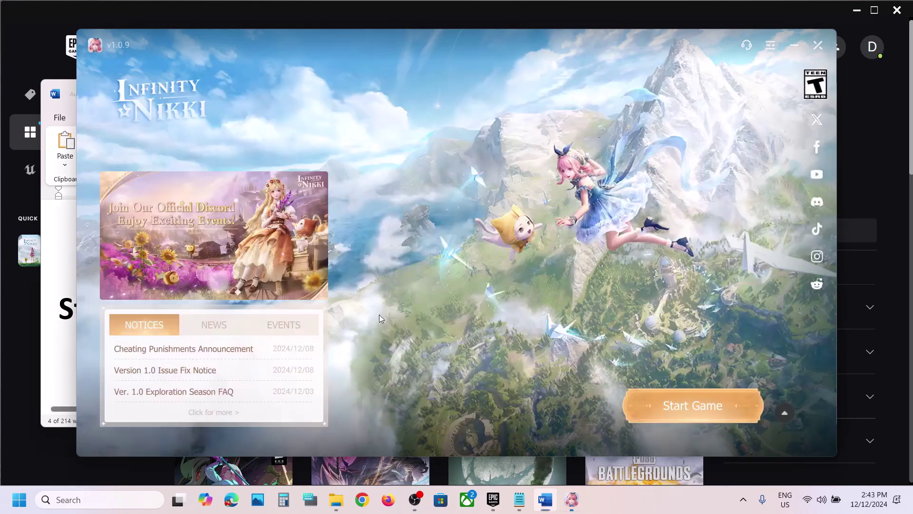
{"action": "left_click", "coordinate": [381, 318]}
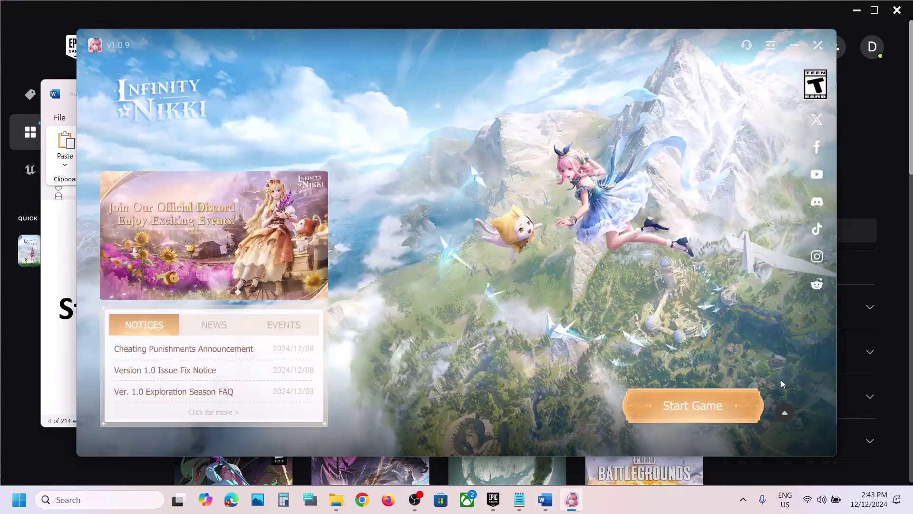
{"action": "left_click", "coordinate": [785, 417]}
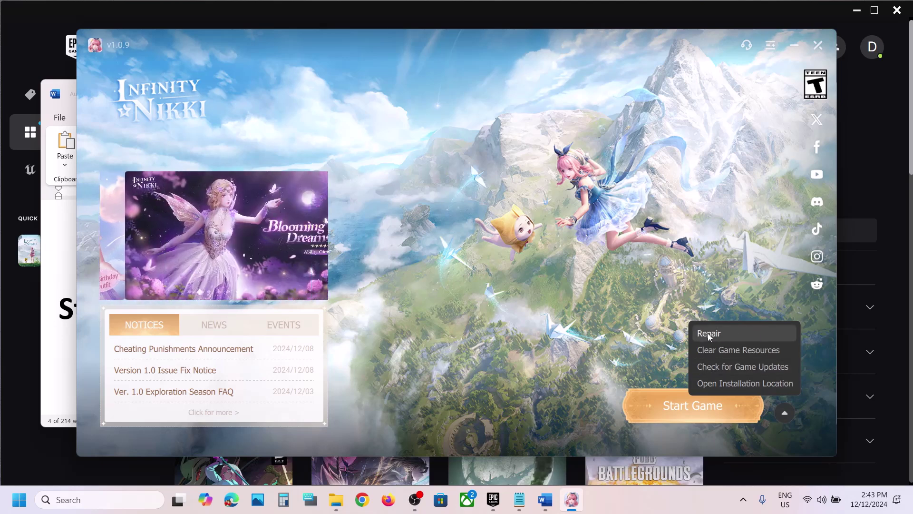
{"action": "left_click", "coordinate": [61, 331]}
Insert 'If you are able to launch game,' at the start of the Step 4 heading.
{"action": "scroll", "coordinate": [317, 314], "scroll_direction": "down", "scroll_amount": 3}
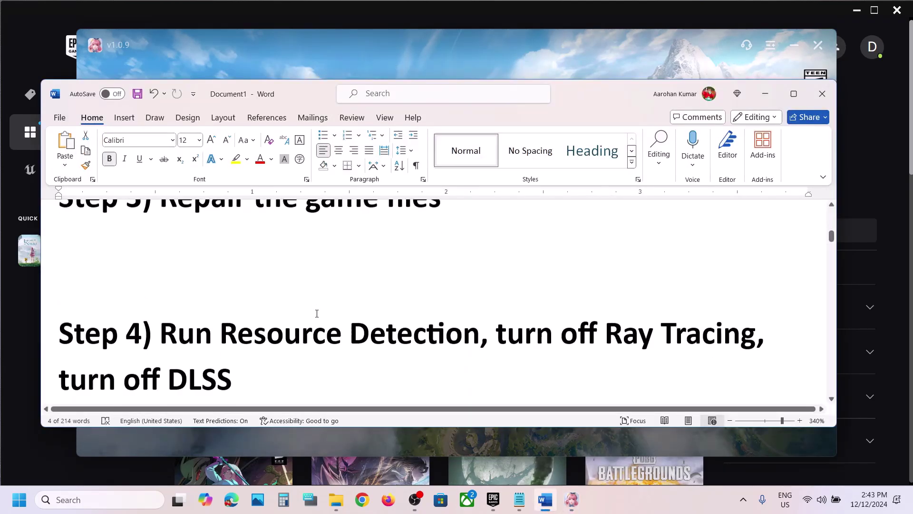
{"action": "left_click_drag", "start_coordinate": [166, 298], "coordinate": [757, 300]}
{"action": "left_click_drag", "start_coordinate": [91, 342], "coordinate": [247, 345]}
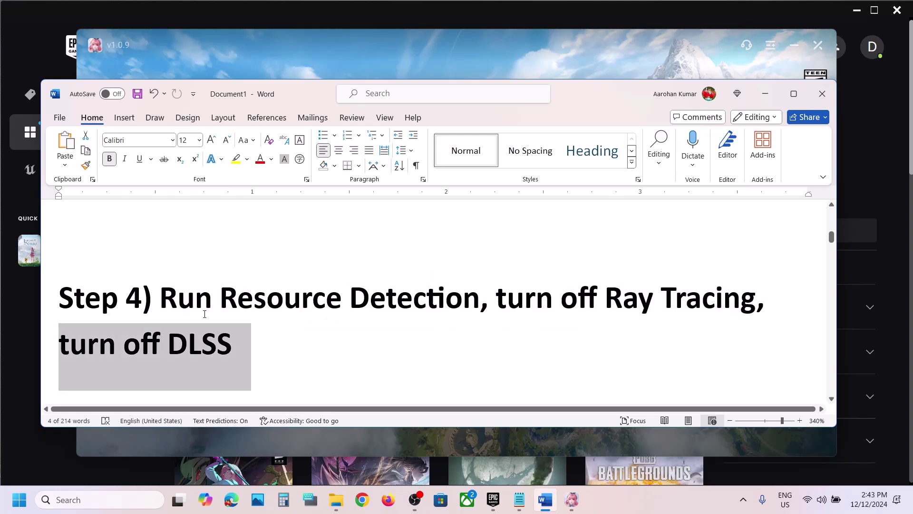
{"action": "left_click", "coordinate": [164, 295]}
{"action": "type", "text": "If"}
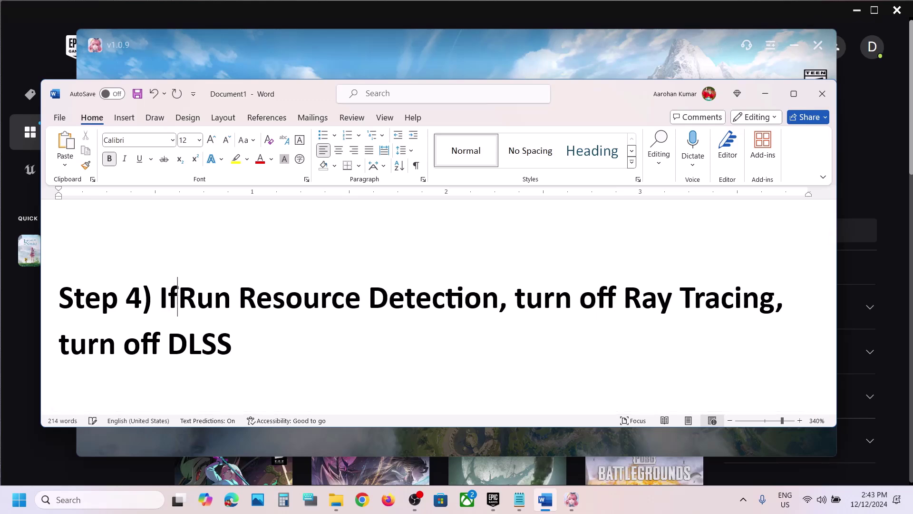
{"action": "type", "text": " you are "}
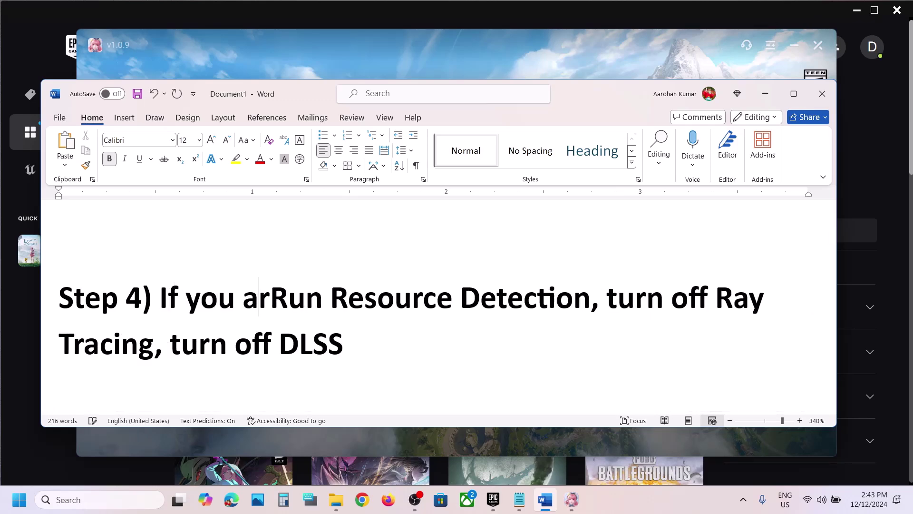
{"action": "type", "text": "able to laun"}
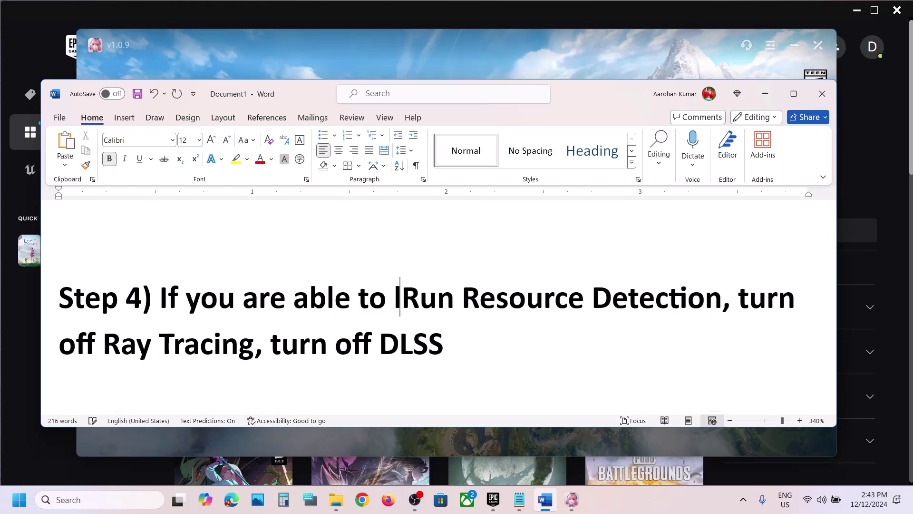
{"action": "type", "text": "ch game,"}
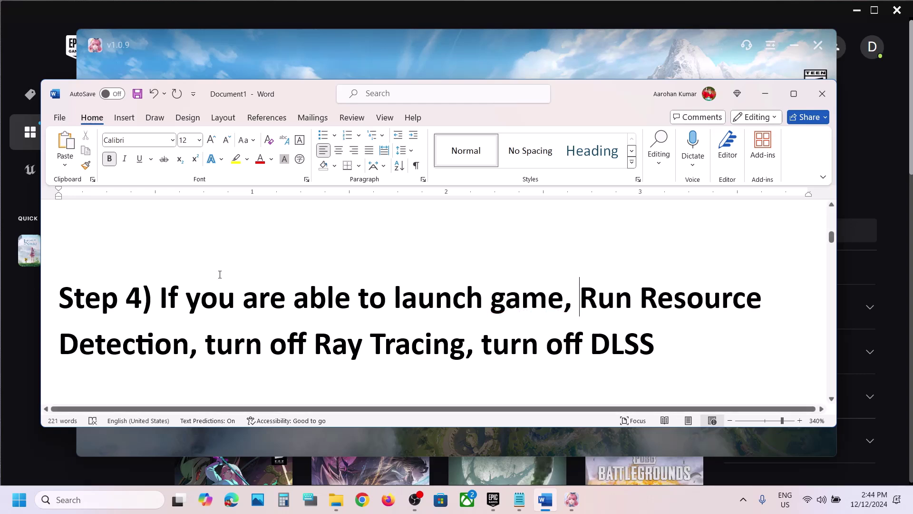
{"action": "left_click", "coordinate": [640, 506]}
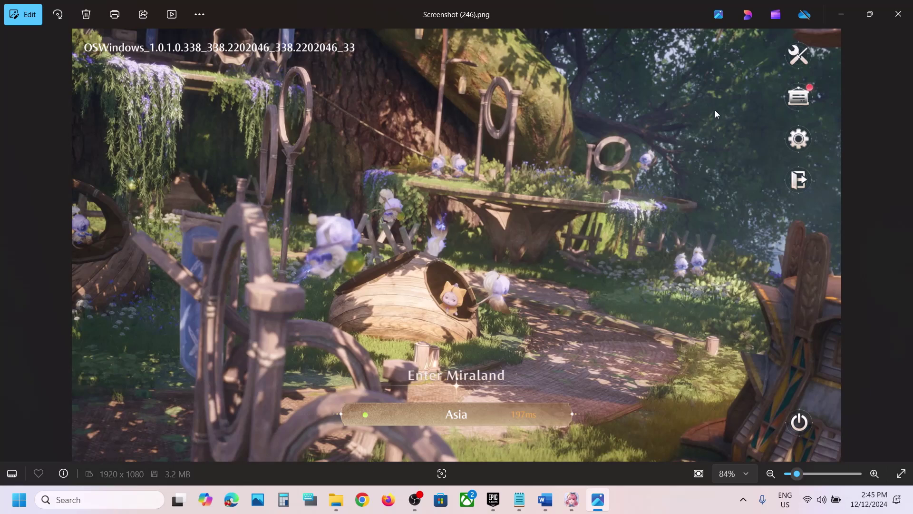
View the next screenshot, showing the Resource Detection file-integrity prompt.
{"action": "key", "text": "Right"}
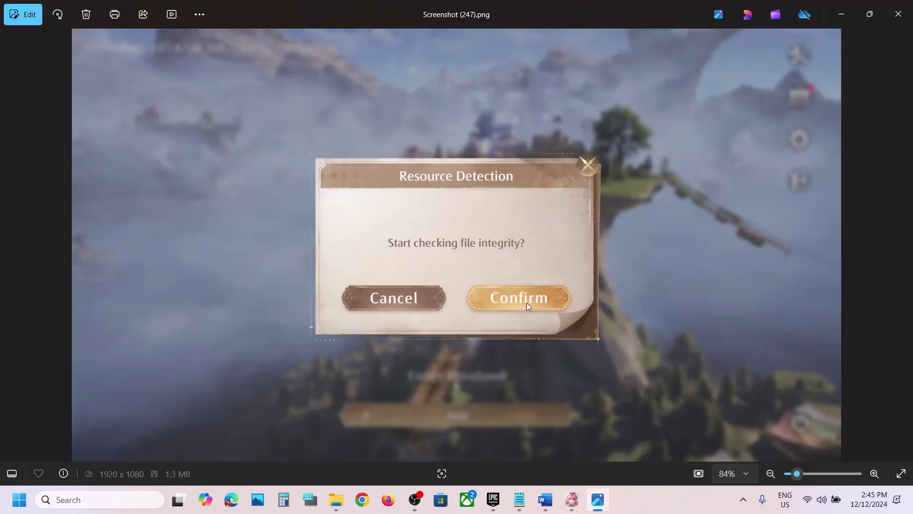
{"action": "left_click", "coordinate": [652, 510]}
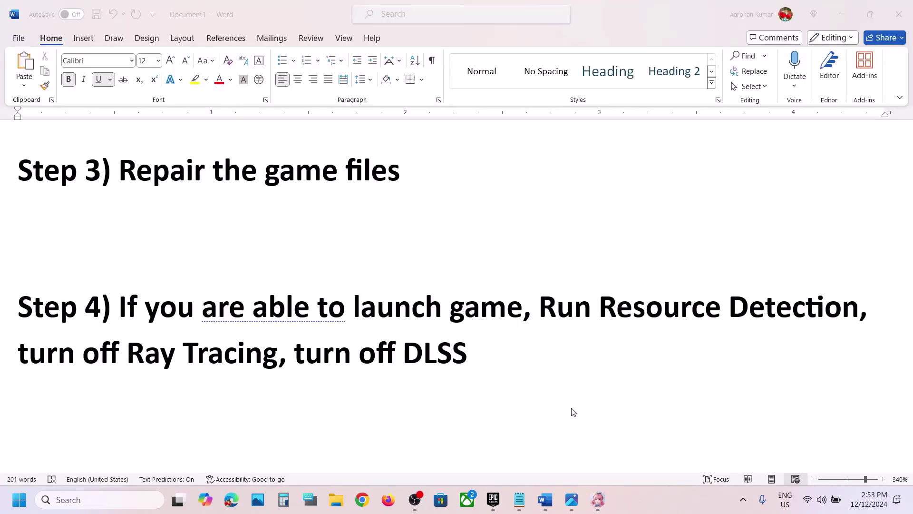
{"action": "scroll", "coordinate": [436, 384], "scroll_direction": "down", "scroll_amount": 4}
{"action": "left_click", "coordinate": [215, 328]}
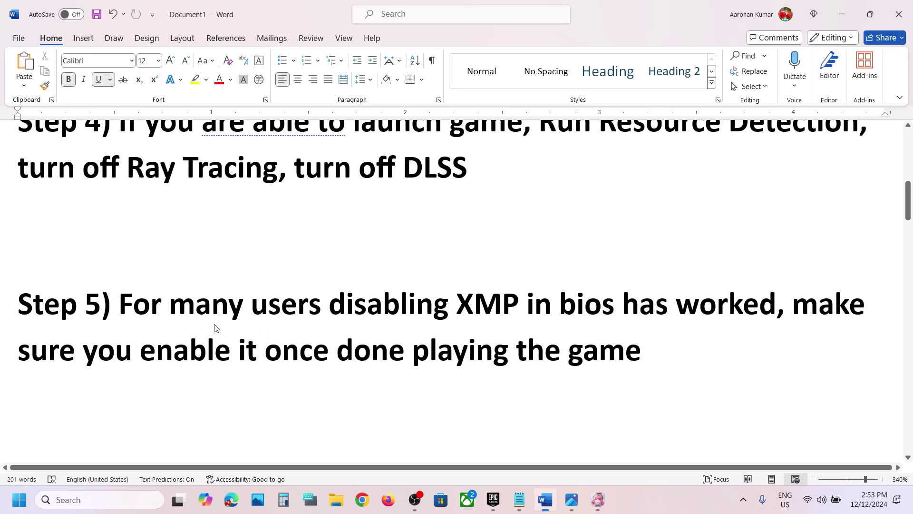
{"action": "left_click_drag", "start_coordinate": [350, 309], "coordinate": [775, 314]}
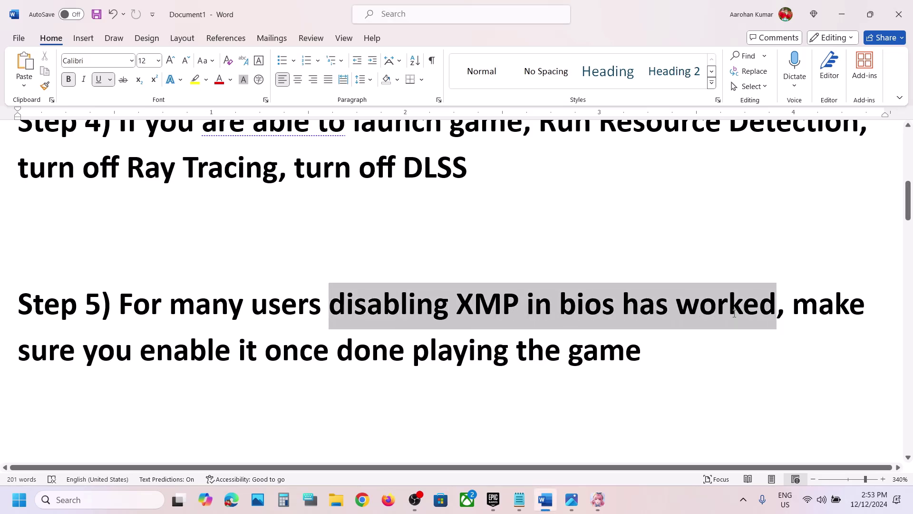
{"action": "left_click", "coordinate": [475, 314]}
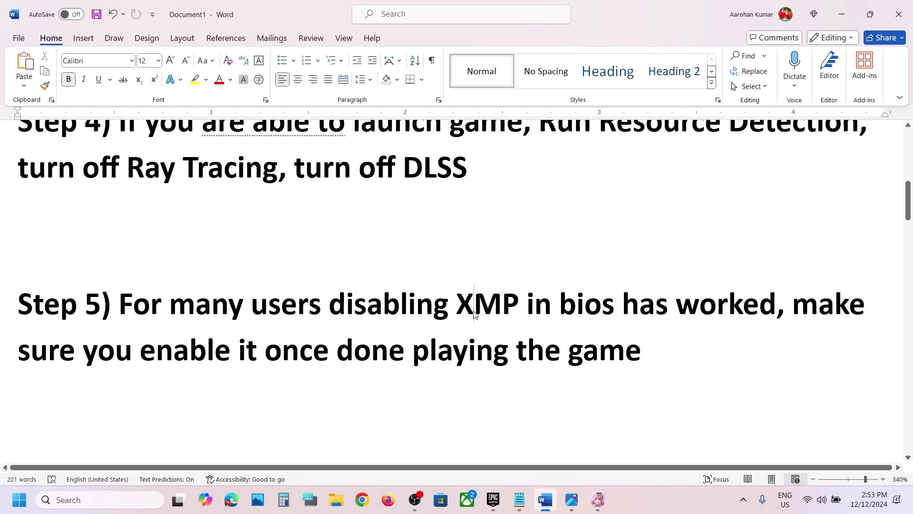
{"action": "left_click_drag", "start_coordinate": [462, 304], "coordinate": [502, 306]}
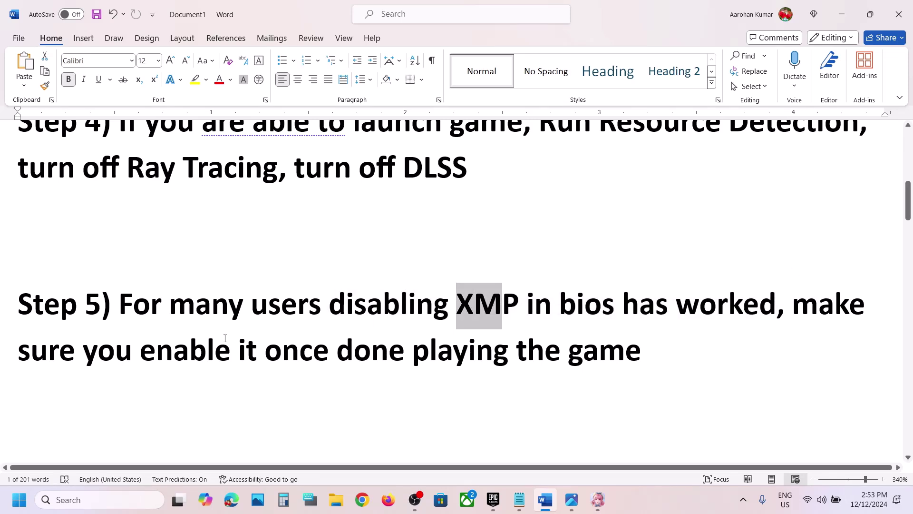
{"action": "left_click_drag", "start_coordinate": [801, 311], "coordinate": [624, 369]}
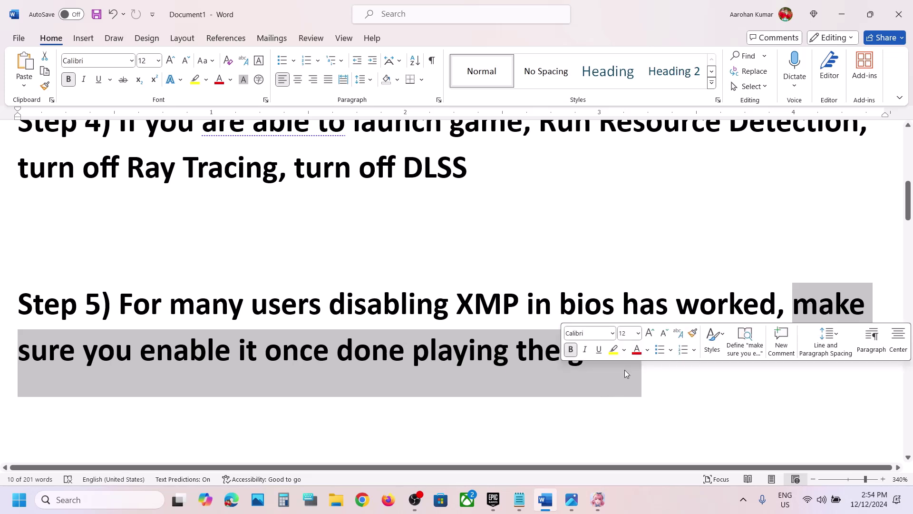
{"action": "left_click", "coordinate": [625, 370]}
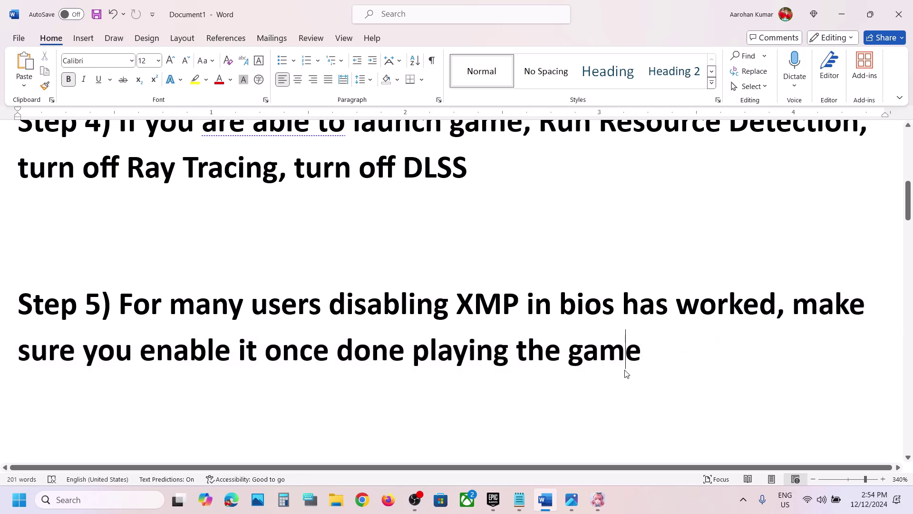
{"action": "scroll", "coordinate": [626, 371], "scroll_direction": "down", "scroll_amount": 3}
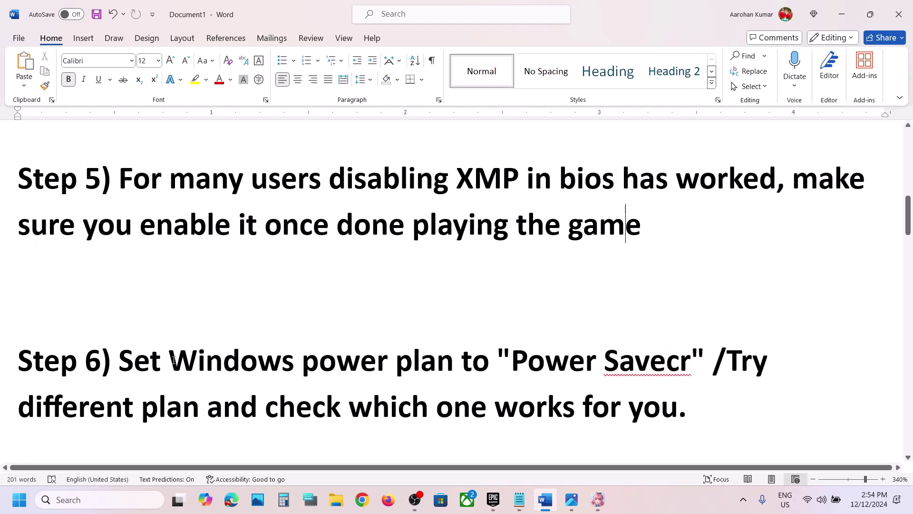
{"action": "left_click_drag", "start_coordinate": [161, 360], "coordinate": [459, 362]}
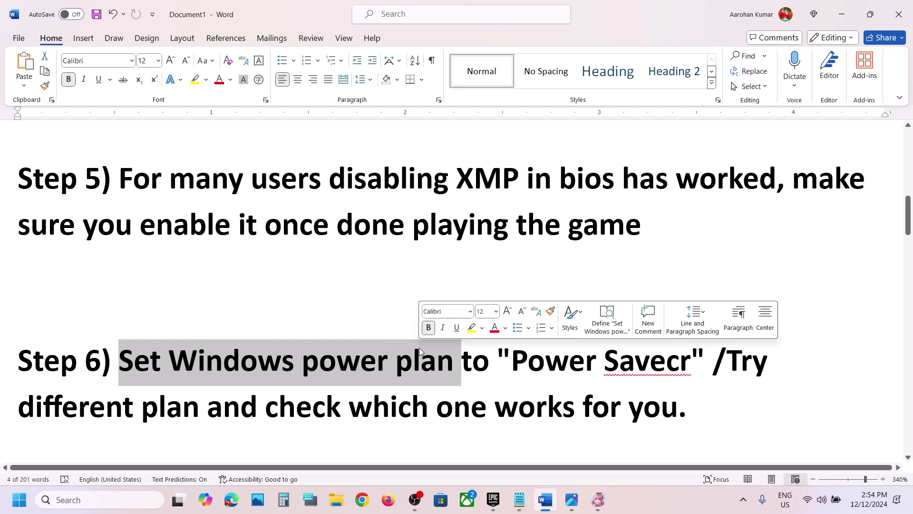
Search 'control' and open Control Panel's Hardware and Sound > Power Options page.
{"action": "left_click", "coordinate": [114, 500]}
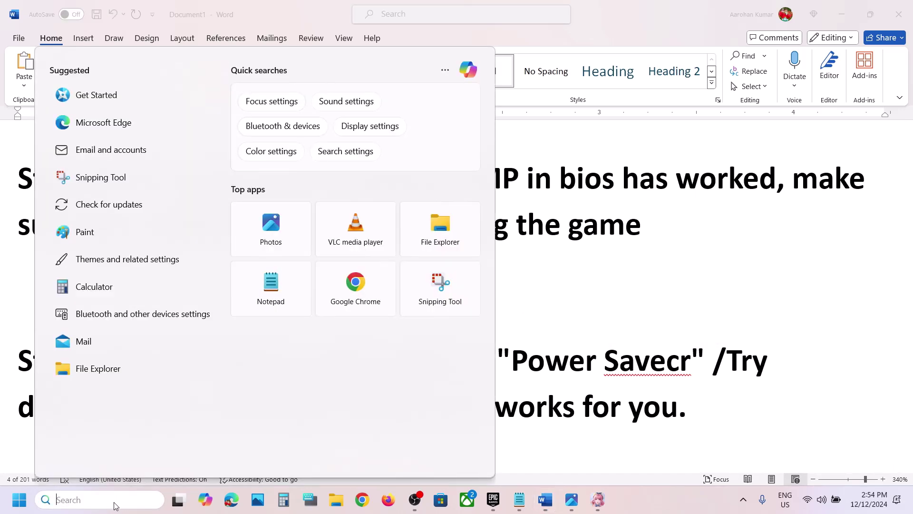
{"action": "type", "text": "control"}
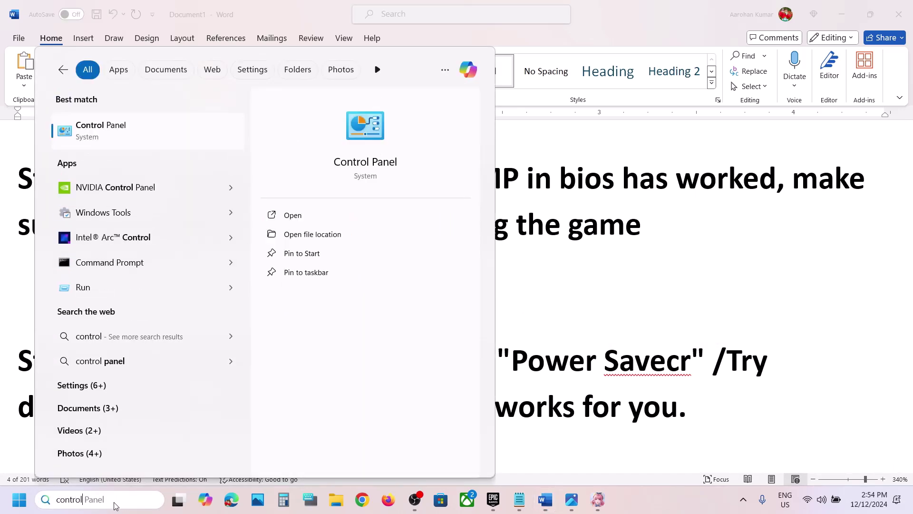
{"action": "key", "text": "Return"}
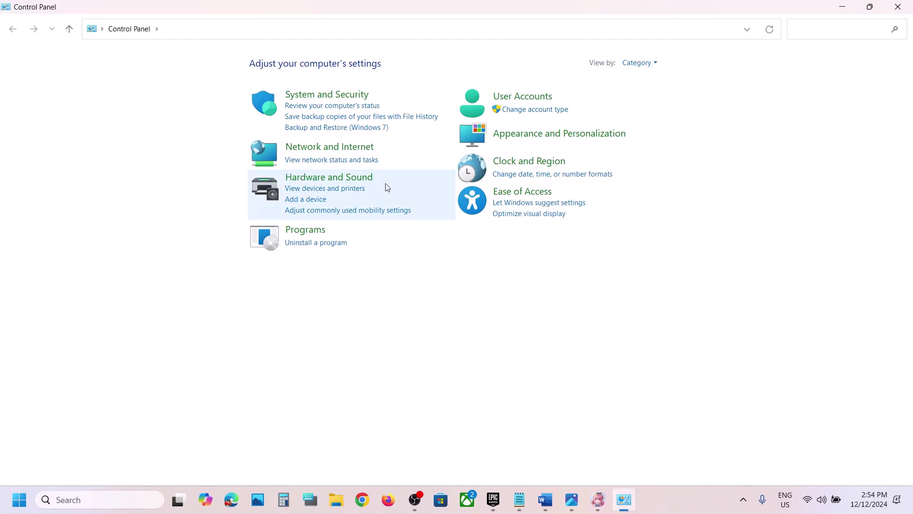
{"action": "left_click", "coordinate": [343, 178]}
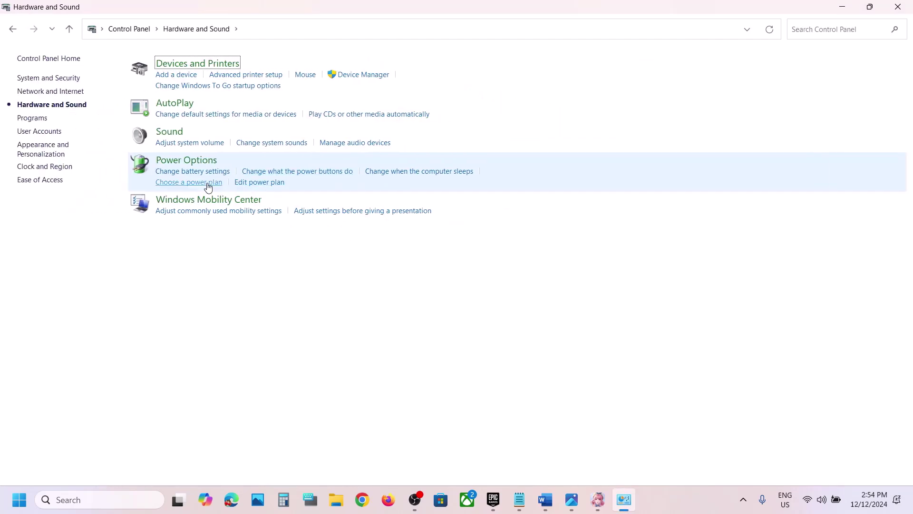
{"action": "left_click", "coordinate": [188, 161]}
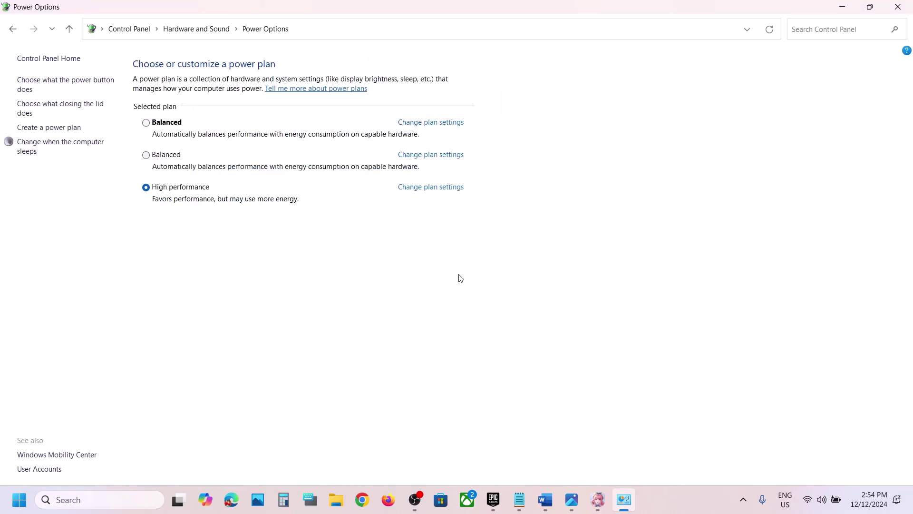
Compare with the Power Saver.jpg image, then close it and Power Options.
{"action": "left_click", "coordinate": [572, 499]}
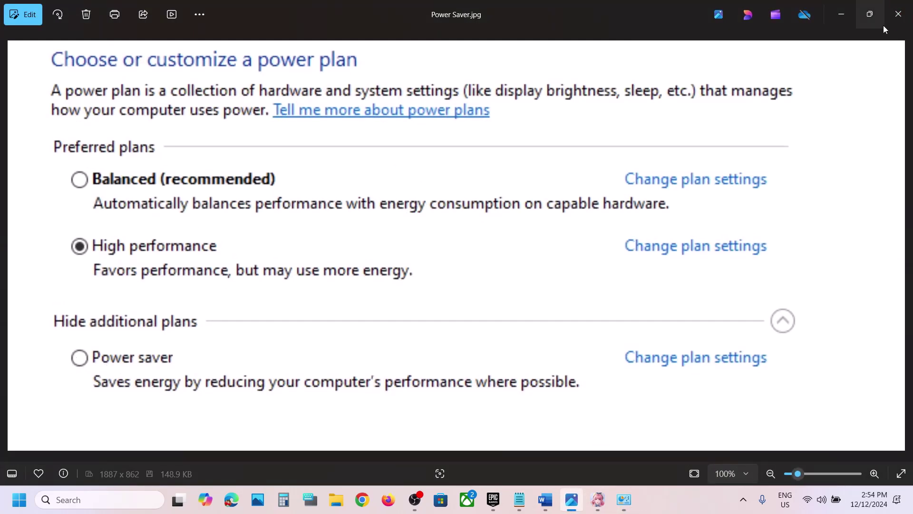
{"action": "left_click", "coordinate": [904, 18]}
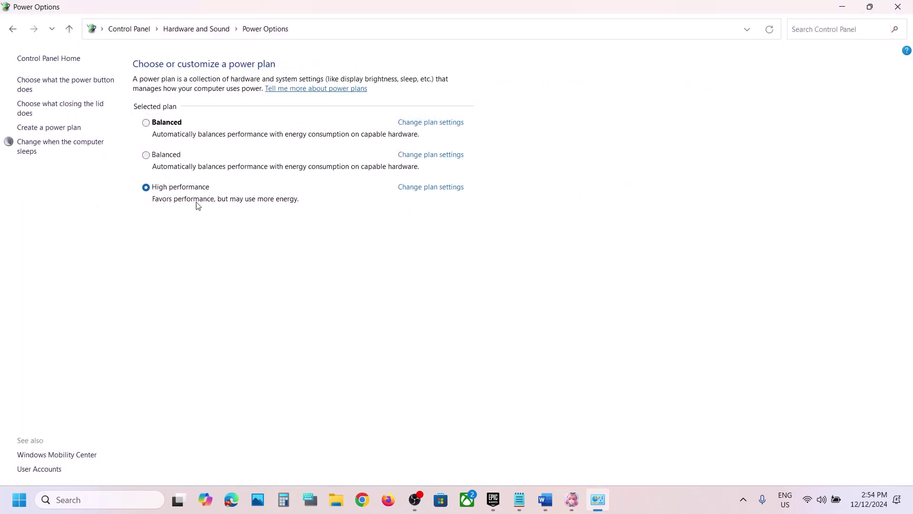
{"action": "left_click", "coordinate": [904, 13]}
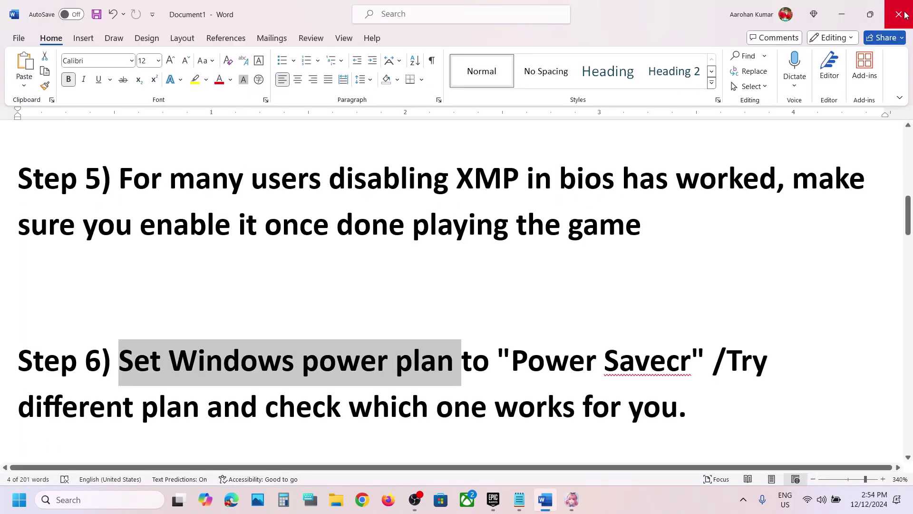
Highlight Step 7 on allowing the game exe through Windows Security, then open Windows Settings.
{"action": "scroll", "coordinate": [490, 274], "scroll_direction": "down", "scroll_amount": 5}
{"action": "scroll", "coordinate": [491, 276], "scroll_direction": "down", "scroll_amount": 1}
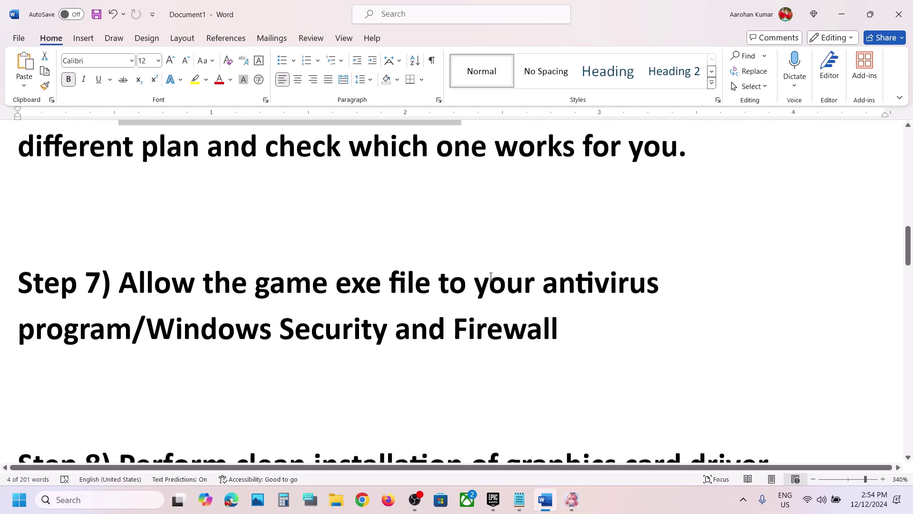
{"action": "left_click_drag", "start_coordinate": [166, 288], "coordinate": [133, 336]}
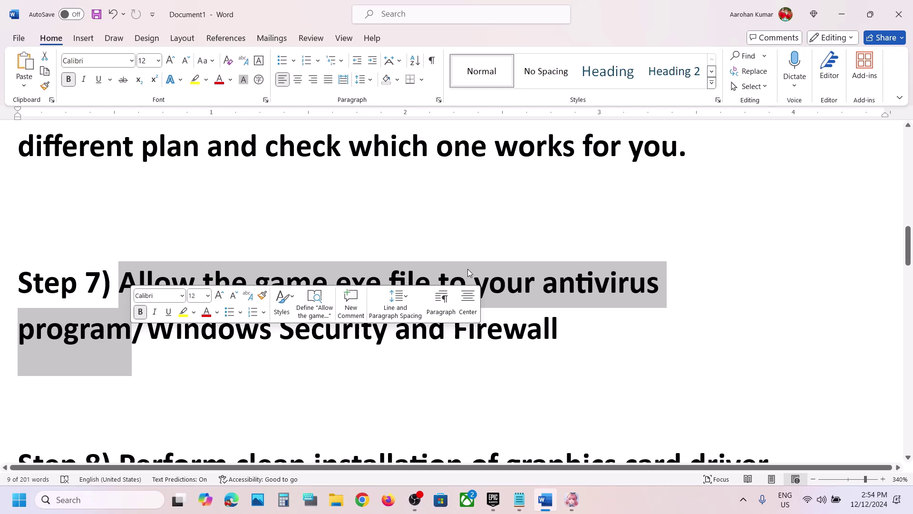
{"action": "left_click", "coordinate": [467, 274]}
{"action": "mouse_move", "coordinate": [123, 279]}
{"action": "left_mouse_down"}
{"action": "mouse_move", "coordinate": [133, 333]}
{"action": "mouse_move", "coordinate": [133, 281]}
{"action": "mouse_move", "coordinate": [120, 282]}
{"action": "left_mouse_up"}
{"action": "left_click", "coordinate": [134, 327]}
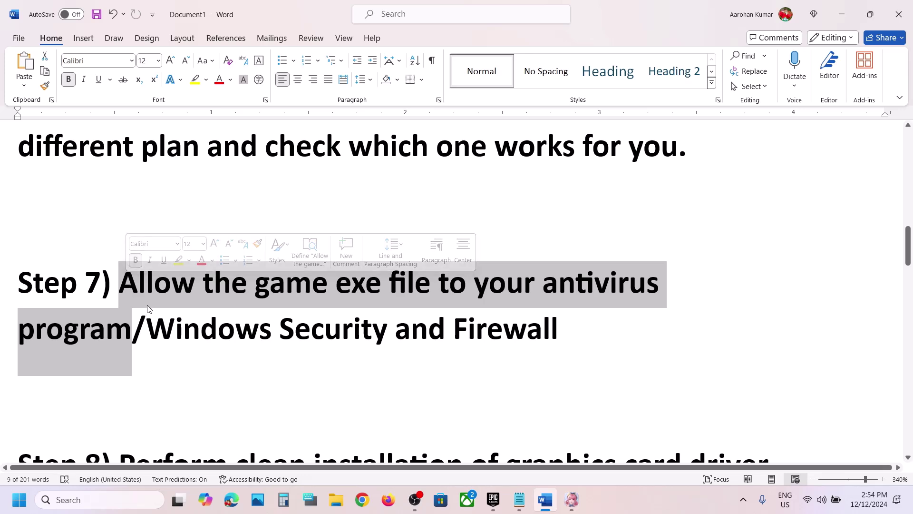
{"action": "key", "text": "super+i"}
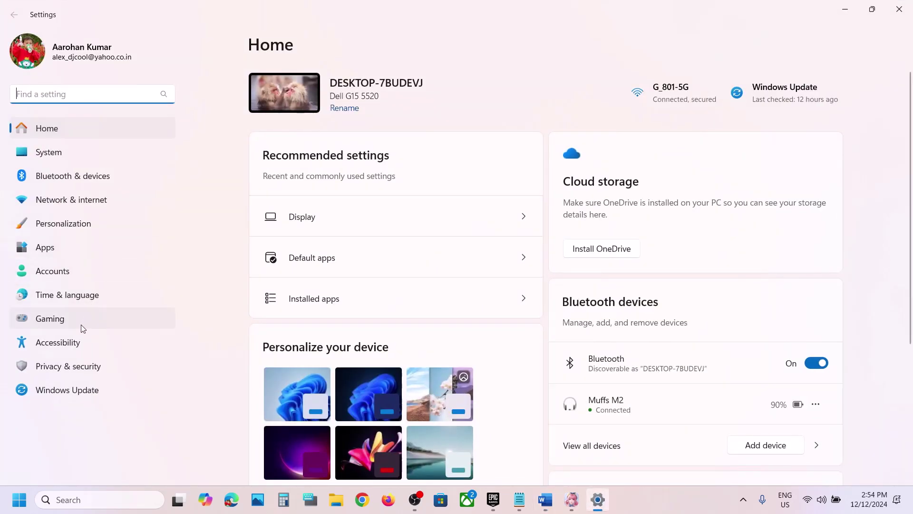
Go through Privacy & security and Virus & threat protection to ransomware protection's Controlled folder access allowed apps.
{"action": "left_click", "coordinate": [67, 366]}
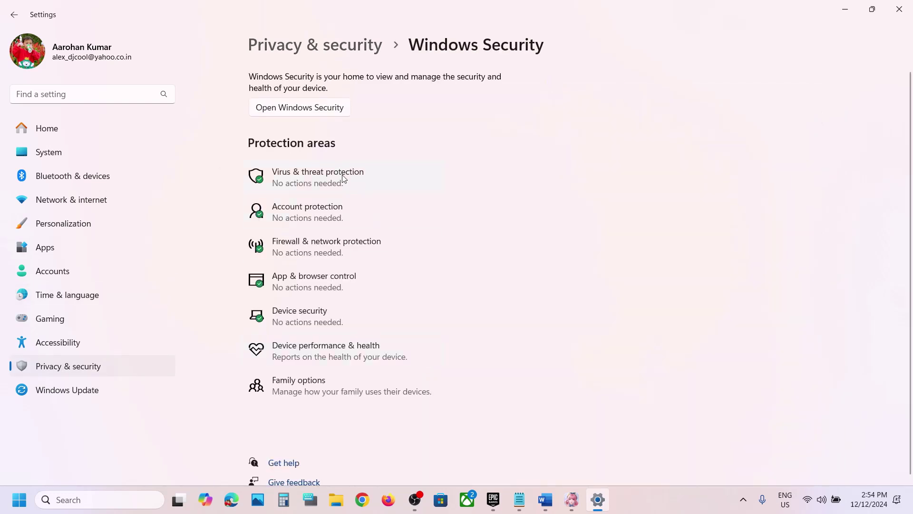
{"action": "left_click", "coordinate": [344, 178]}
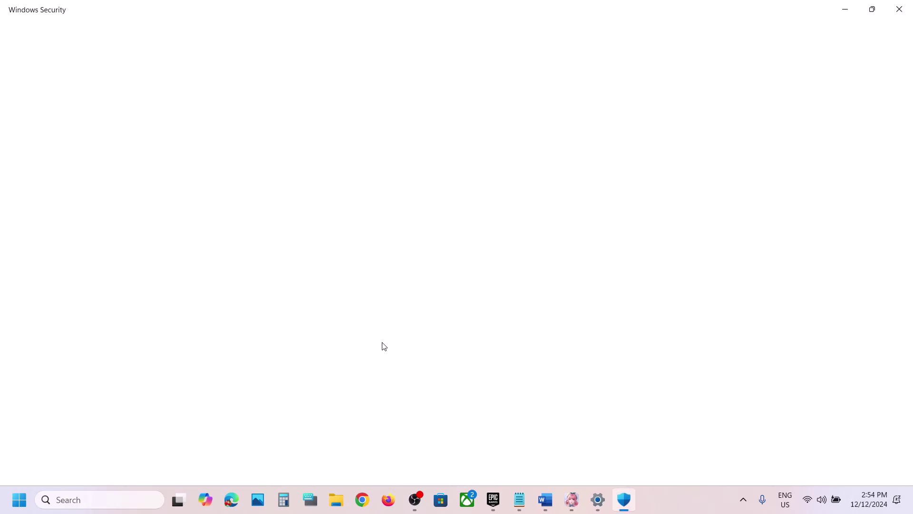
{"action": "scroll", "coordinate": [382, 345], "scroll_direction": "down", "scroll_amount": 3}
{"action": "scroll", "coordinate": [361, 376], "scroll_direction": "up", "scroll_amount": 1}
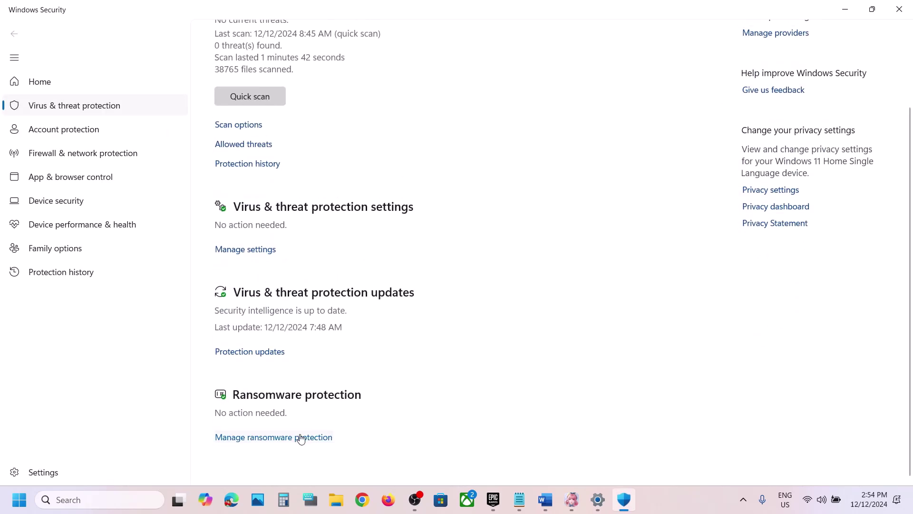
{"action": "left_click", "coordinate": [301, 438]}
{"action": "left_click", "coordinate": [320, 251]}
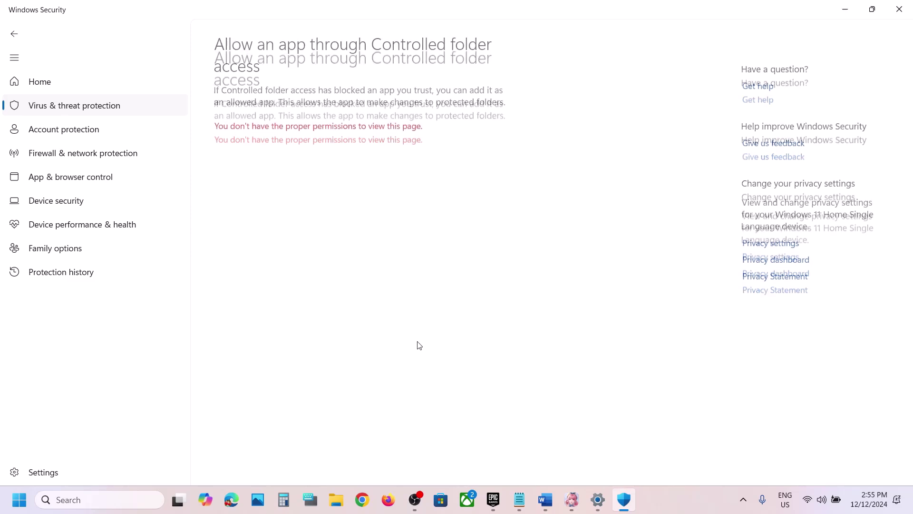
Allow the launcher from C:\Program Files\InfinityNikkiGlobal Launcher through Controlled folder access.
{"action": "left_click", "coordinate": [306, 136]}
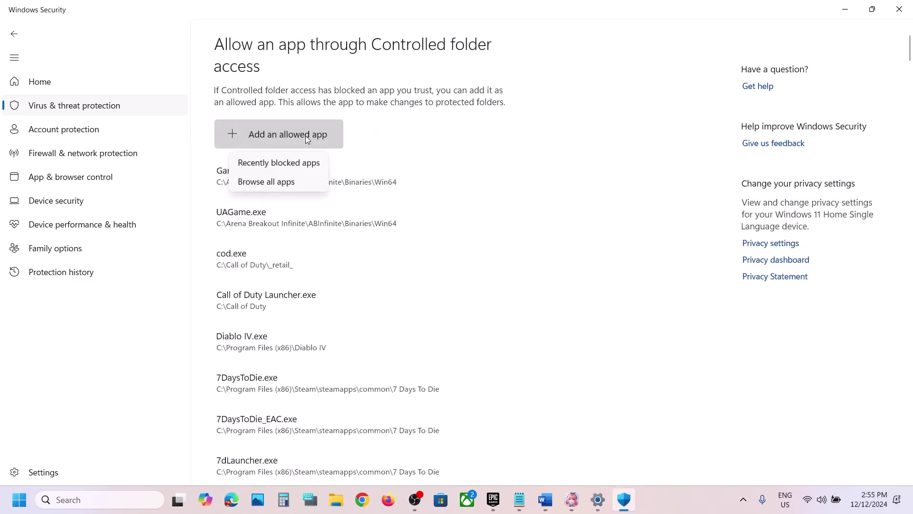
{"action": "left_click", "coordinate": [284, 183]}
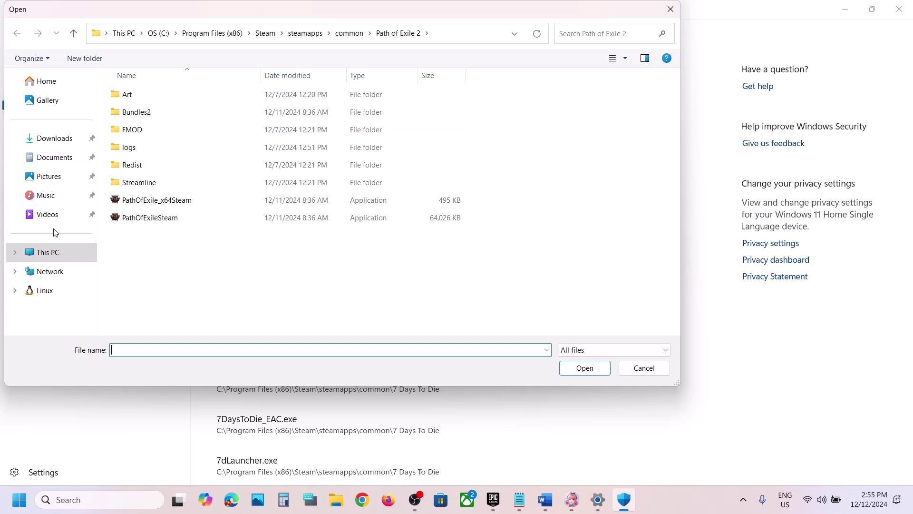
{"action": "left_click", "coordinate": [48, 253]}
{"action": "double_click", "coordinate": [175, 103]}
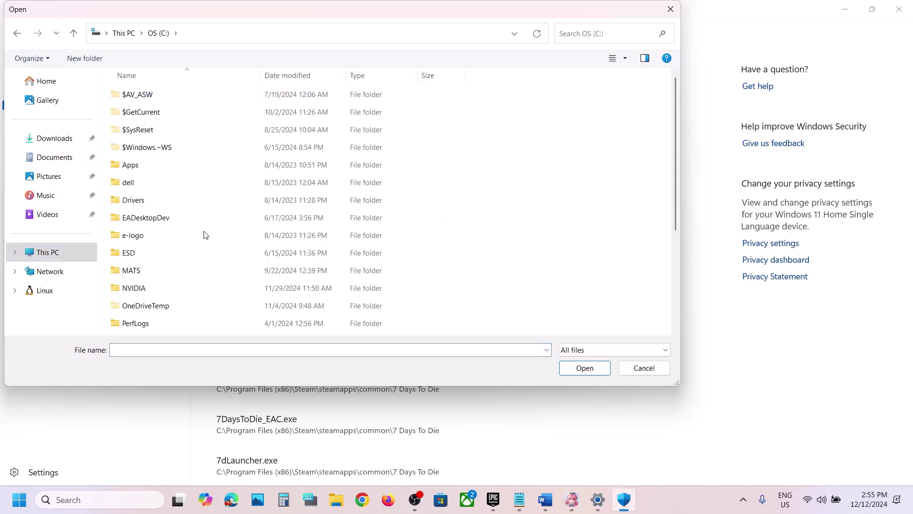
{"action": "scroll", "coordinate": [204, 233], "scroll_direction": "down", "scroll_amount": 2}
{"action": "left_click", "coordinate": [166, 244]}
{"action": "double_click", "coordinate": [167, 244]}
{"action": "scroll", "coordinate": [187, 231], "scroll_direction": "down", "scroll_amount": 2}
{"action": "double_click", "coordinate": [185, 238]}
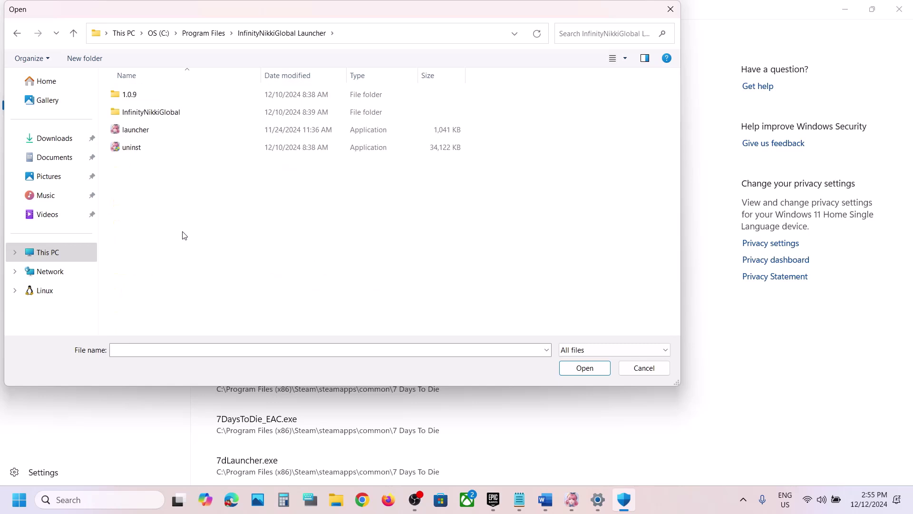
{"action": "left_click", "coordinate": [148, 134]}
{"action": "left_click", "coordinate": [596, 368]}
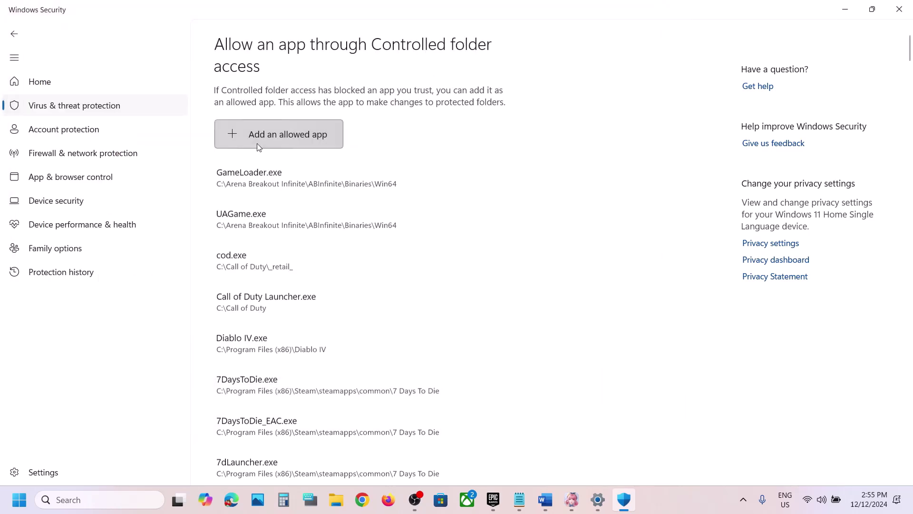
Allow InfinityNikki.exe from the InfinityNikkiGlobal folder through Controlled folder access.
{"action": "left_click", "coordinate": [267, 136]}
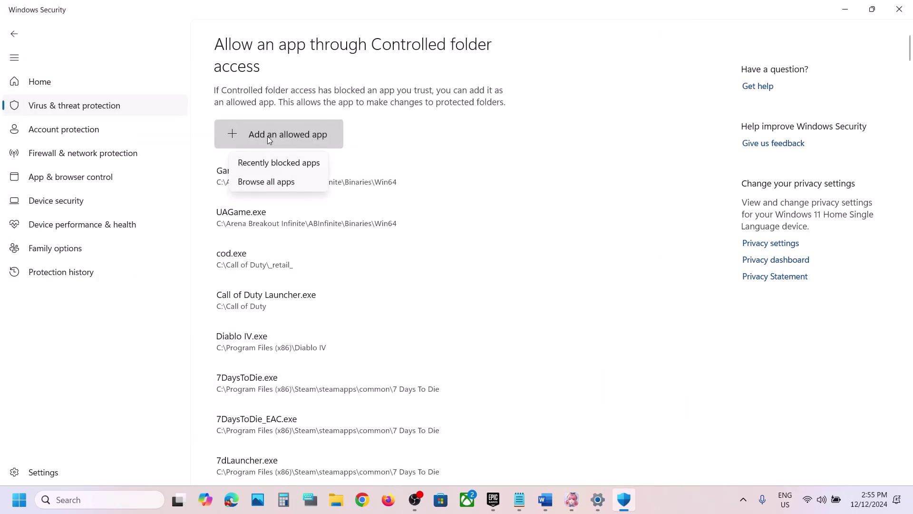
{"action": "left_click", "coordinate": [265, 185]}
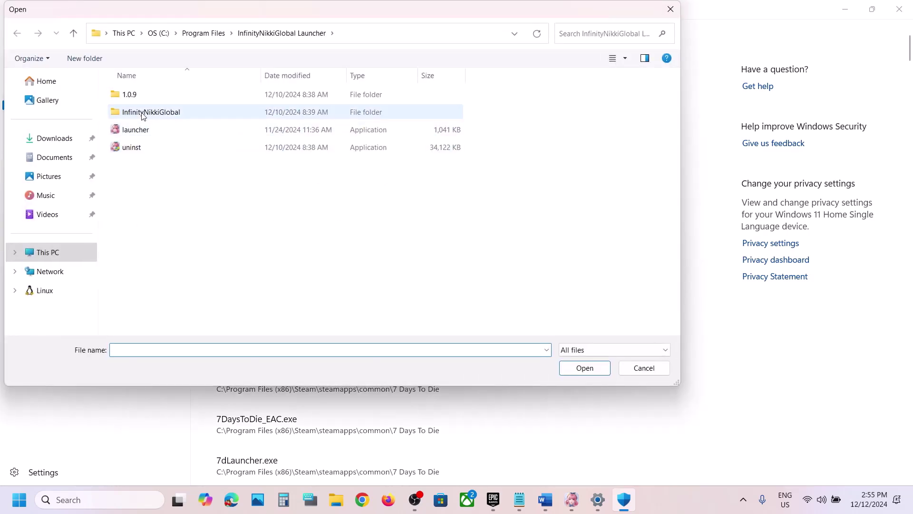
{"action": "double_click", "coordinate": [141, 113]}
{"action": "left_click", "coordinate": [142, 131]}
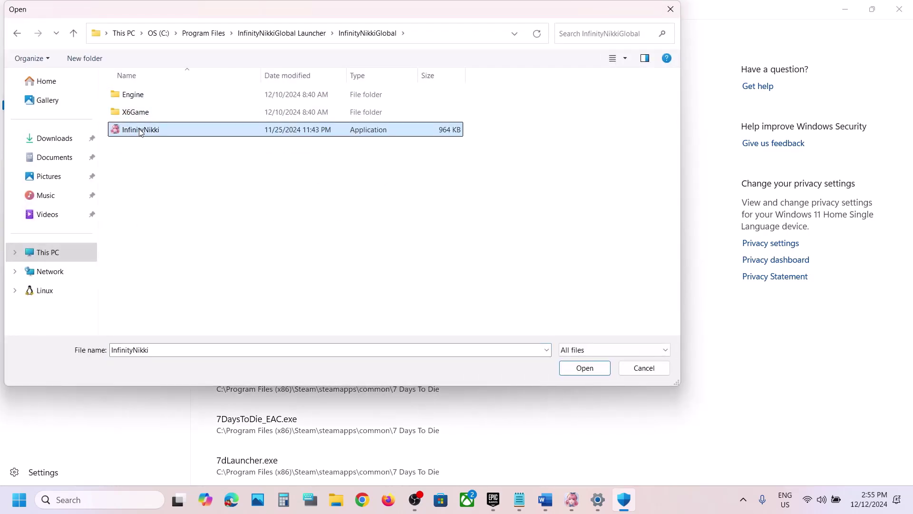
{"action": "left_click", "coordinate": [585, 368]}
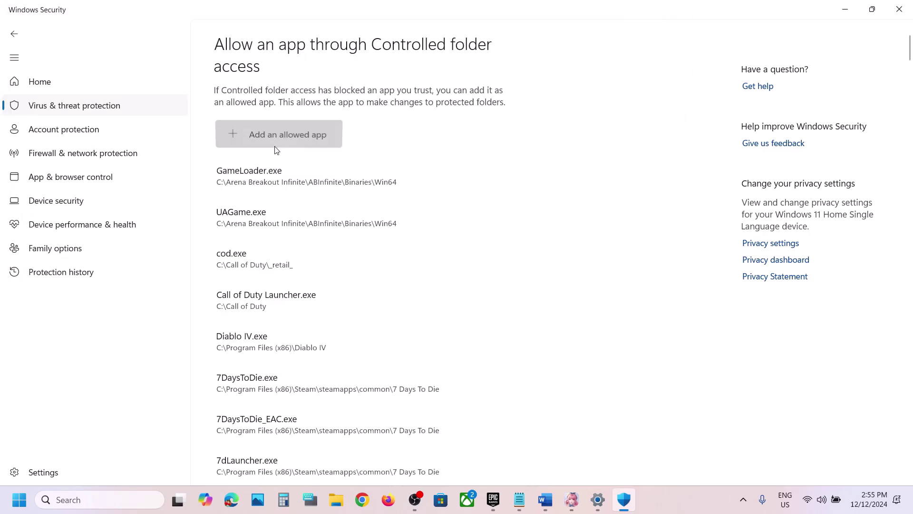
Allow X6Game-Win64-Shipping and X6Game-Win64-Shipping_backup from X6Game\Binaries\Win64 as allowed apps.
{"action": "left_click", "coordinate": [275, 142]}
{"action": "left_click", "coordinate": [274, 184]}
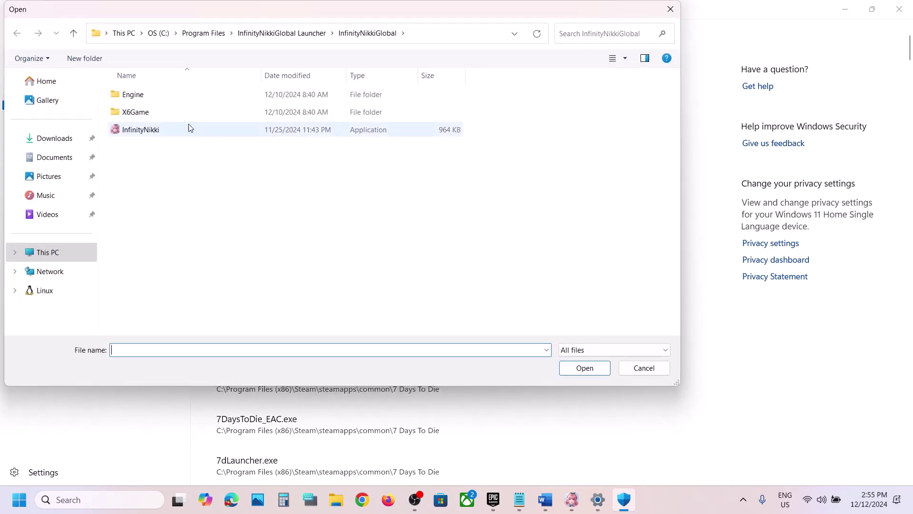
{"action": "double_click", "coordinate": [149, 113]}
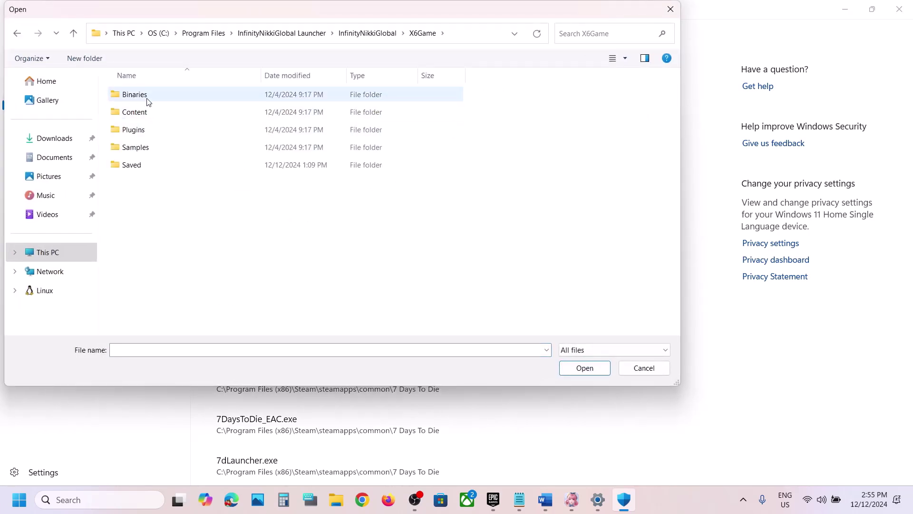
{"action": "double_click", "coordinate": [148, 95]}
{"action": "double_click", "coordinate": [149, 100]}
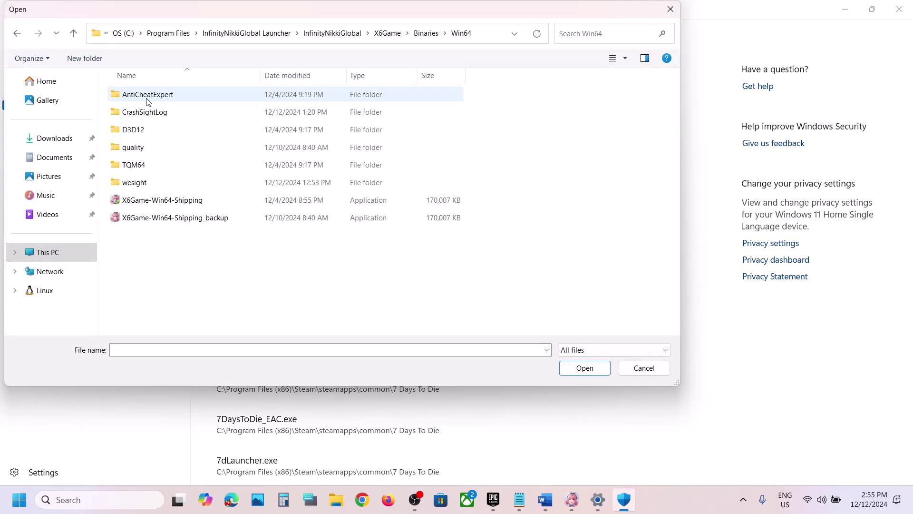
{"action": "left_click", "coordinate": [195, 203]}
{"action": "left_click", "coordinate": [577, 371]}
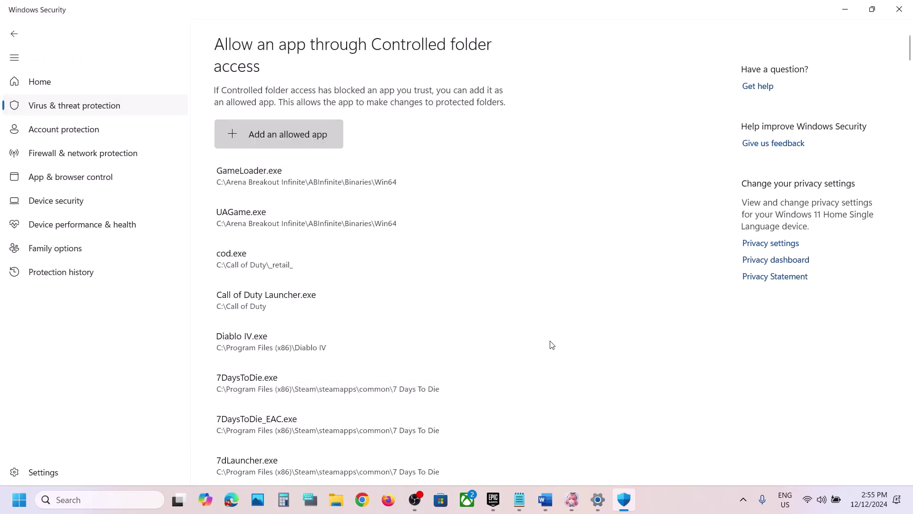
{"action": "left_click", "coordinate": [296, 142]}
{"action": "left_click", "coordinate": [266, 171]}
{"action": "left_click", "coordinate": [199, 218]}
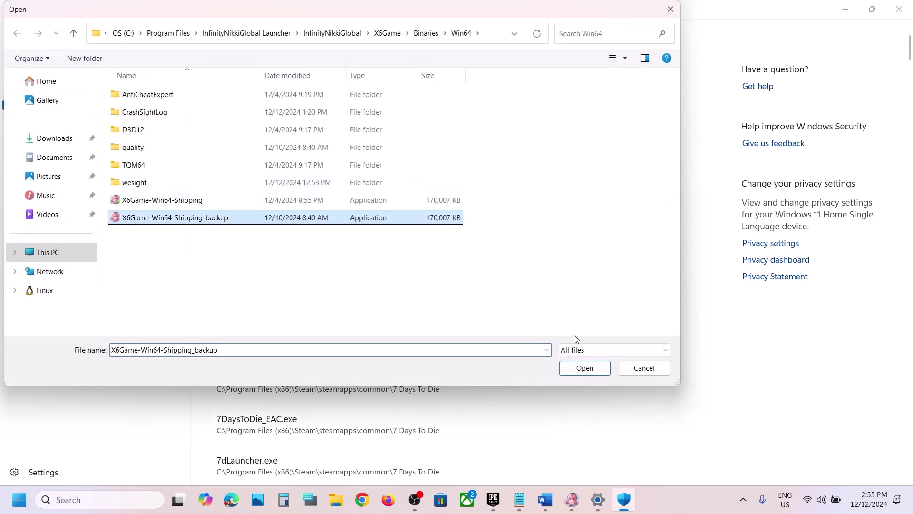
{"action": "left_click", "coordinate": [581, 371]}
Search 'control' in the taskbar and launch Control Panel.
{"action": "left_click", "coordinate": [96, 504]}
{"action": "type", "text": "control"}
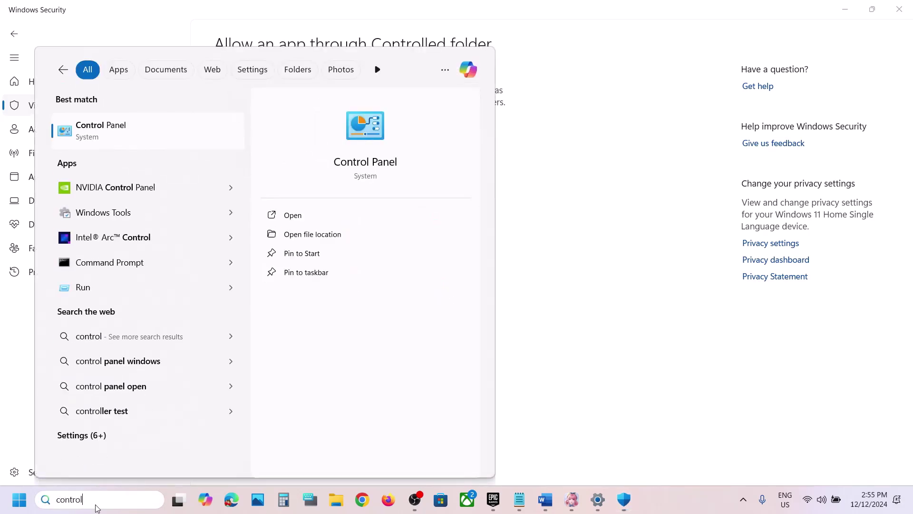
{"action": "key", "text": "Return"}
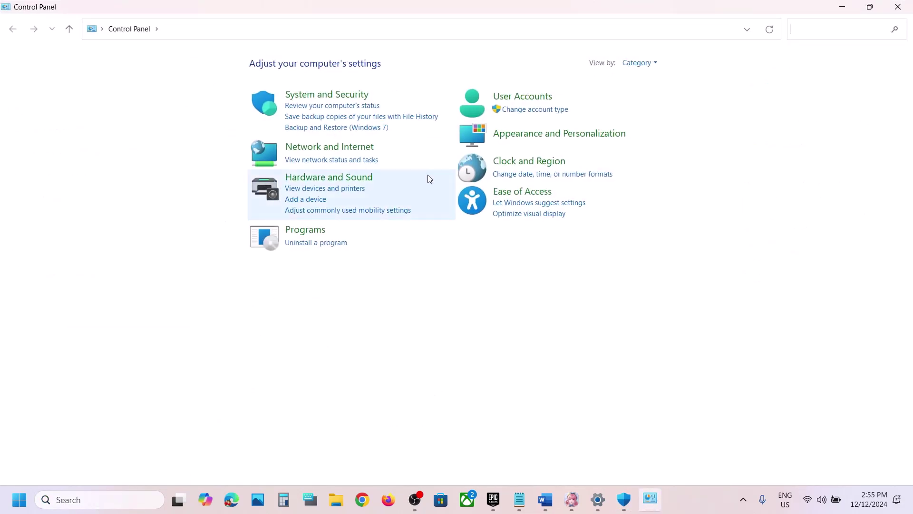
Open Windows Defender Firewall's allowed apps under System and Security and enable Change settings.
{"action": "left_click", "coordinate": [307, 94]}
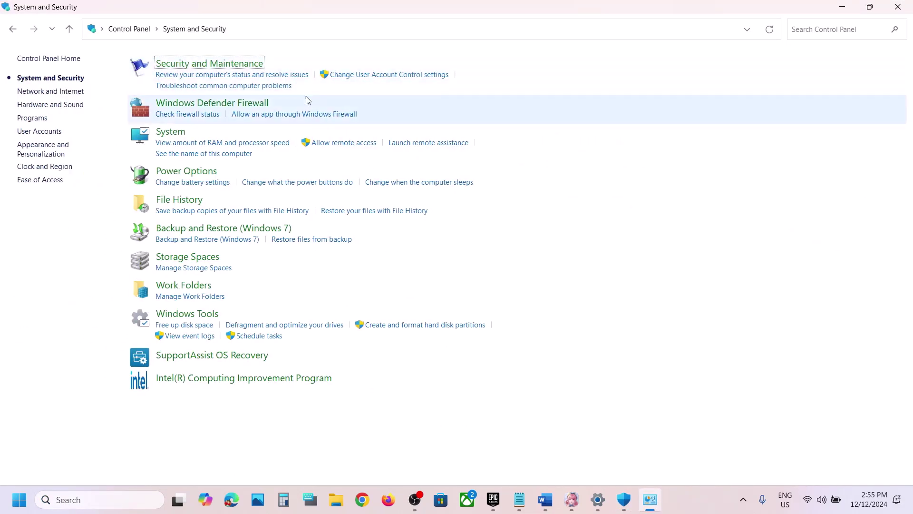
{"action": "left_click", "coordinate": [212, 104]}
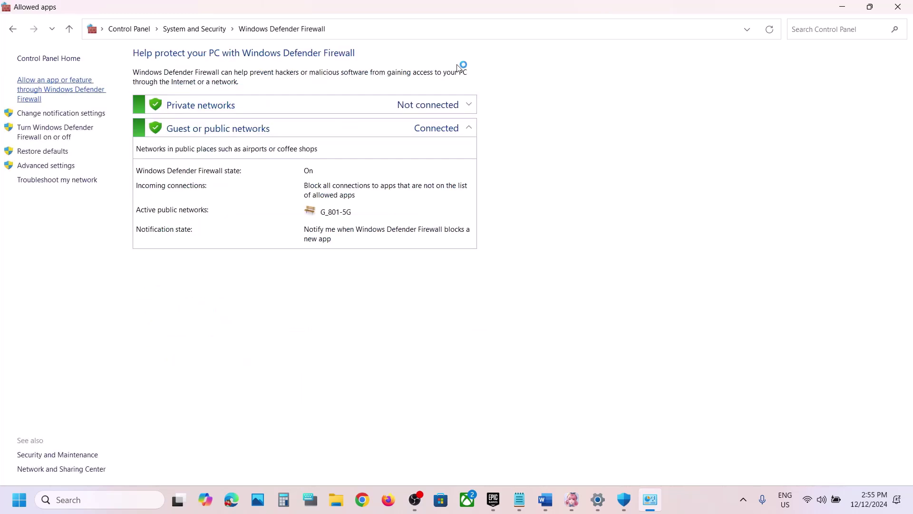
{"action": "left_click", "coordinate": [610, 92]}
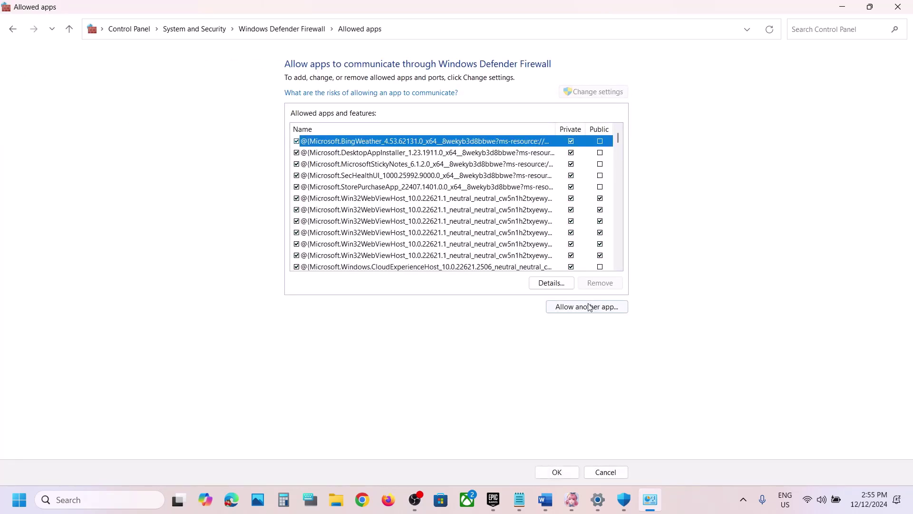
Add the launcher from C:\Program Files\InfinityNikkiGlobal Launcher to the firewall's allowed apps.
{"action": "left_click", "coordinate": [589, 307]}
{"action": "left_click", "coordinate": [535, 305]}
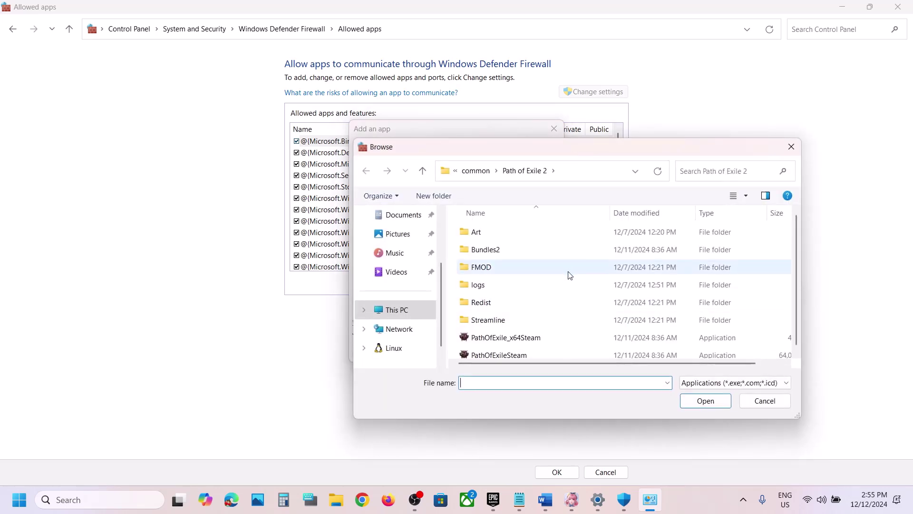
{"action": "left_click_drag", "start_coordinate": [803, 139], "coordinate": [858, 51]}
{"action": "left_click", "coordinate": [395, 301]}
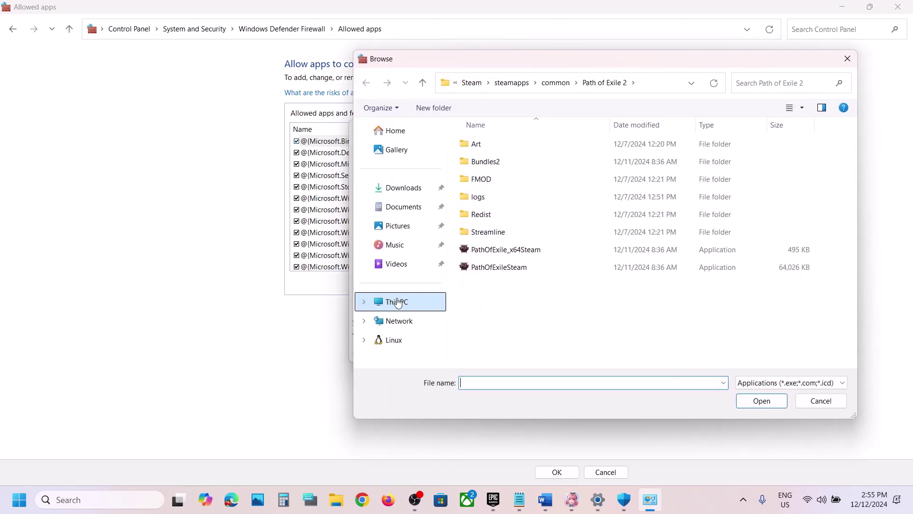
{"action": "double_click", "coordinate": [500, 156]}
{"action": "scroll", "coordinate": [552, 312], "scroll_direction": "down", "scroll_amount": 5}
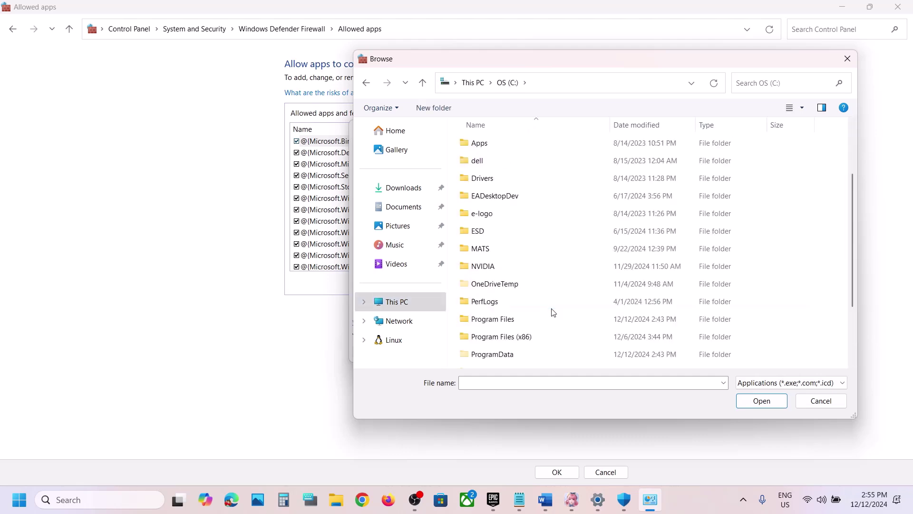
{"action": "double_click", "coordinate": [518, 282]}
{"action": "scroll", "coordinate": [519, 284], "scroll_direction": "down", "scroll_amount": 5}
{"action": "double_click", "coordinate": [520, 280]}
{"action": "left_click", "coordinate": [502, 185]}
{"action": "left_click", "coordinate": [760, 401]}
{"action": "left_click", "coordinate": [506, 353]}
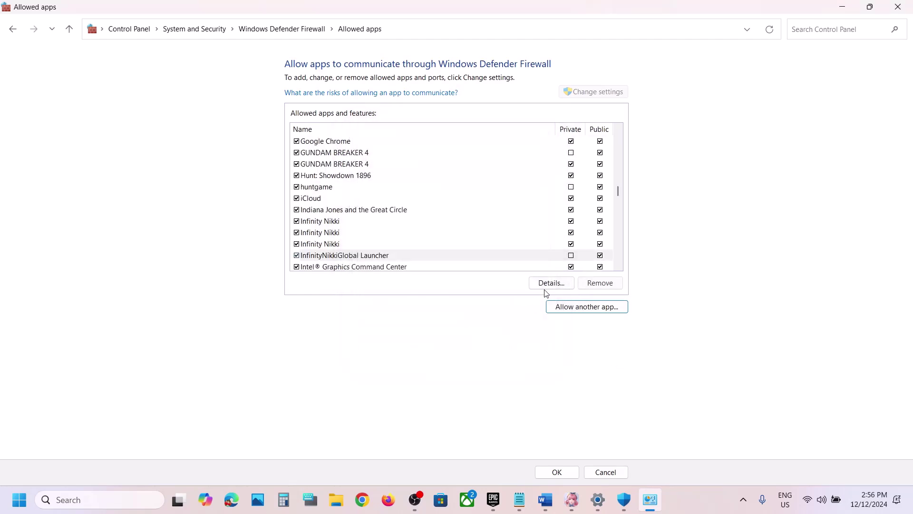
Add InfinityNikki.exe from the InfinityNikkiGlobal folder to the firewall's allowed apps.
{"action": "left_click", "coordinate": [588, 308]}
{"action": "left_click", "coordinate": [537, 304]}
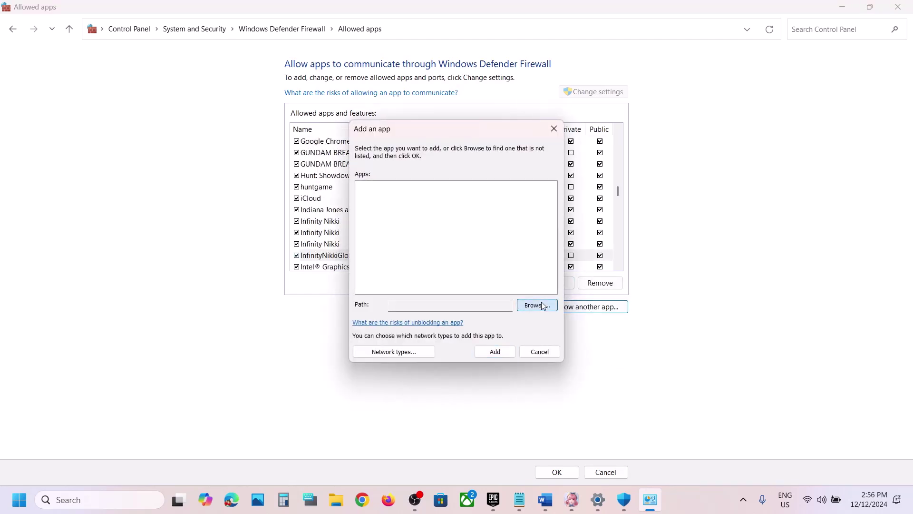
{"action": "double_click", "coordinate": [486, 161]}
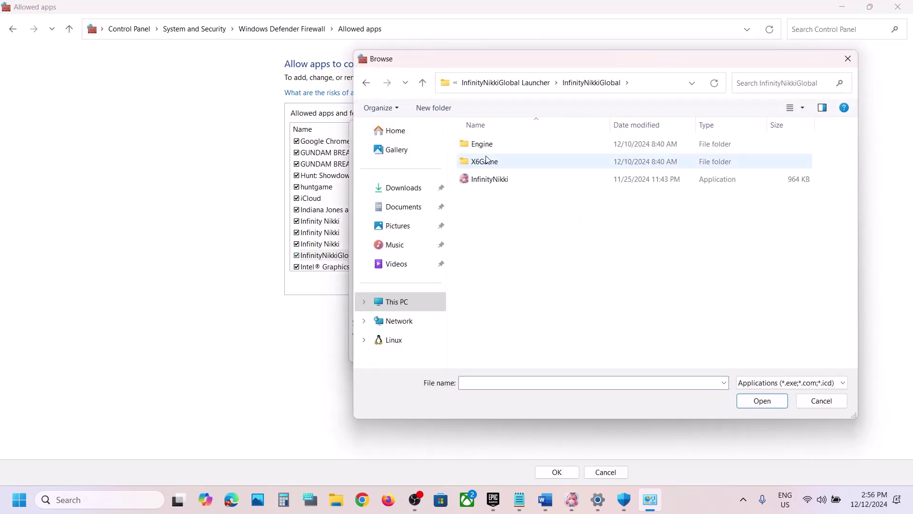
{"action": "left_click", "coordinate": [489, 179]}
{"action": "left_click", "coordinate": [761, 402]}
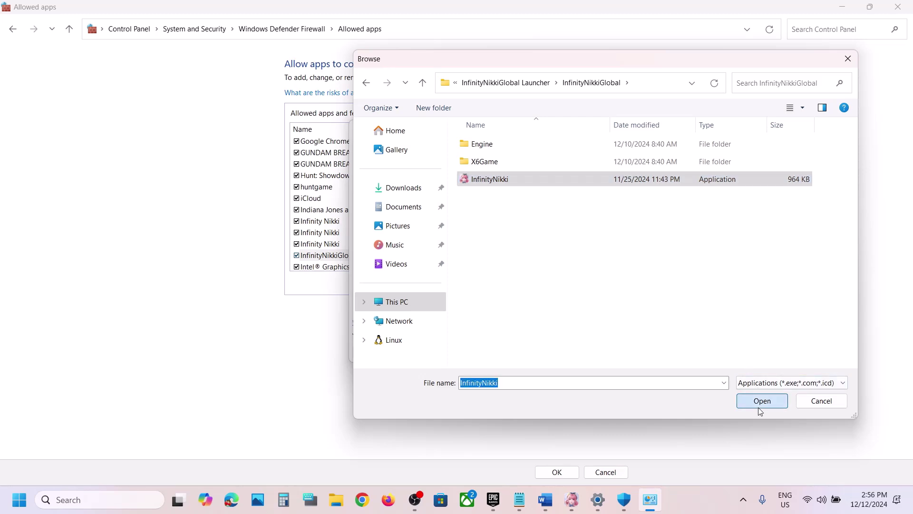
{"action": "left_click", "coordinate": [506, 355]}
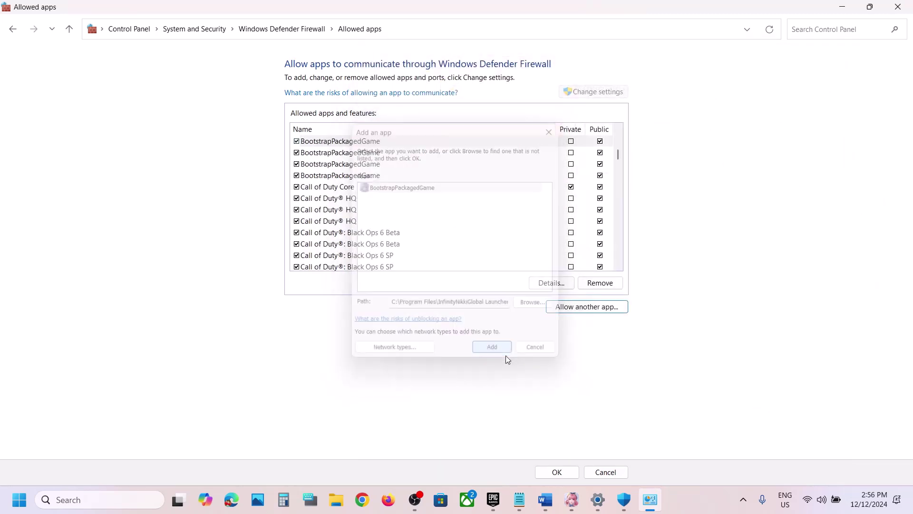
Add X6Game-Win64-Shipping from X6Game\Binaries\Win64 to the firewall's allowed apps.
{"action": "left_click", "coordinate": [584, 309]}
{"action": "left_click", "coordinate": [536, 304]}
{"action": "double_click", "coordinate": [486, 162]}
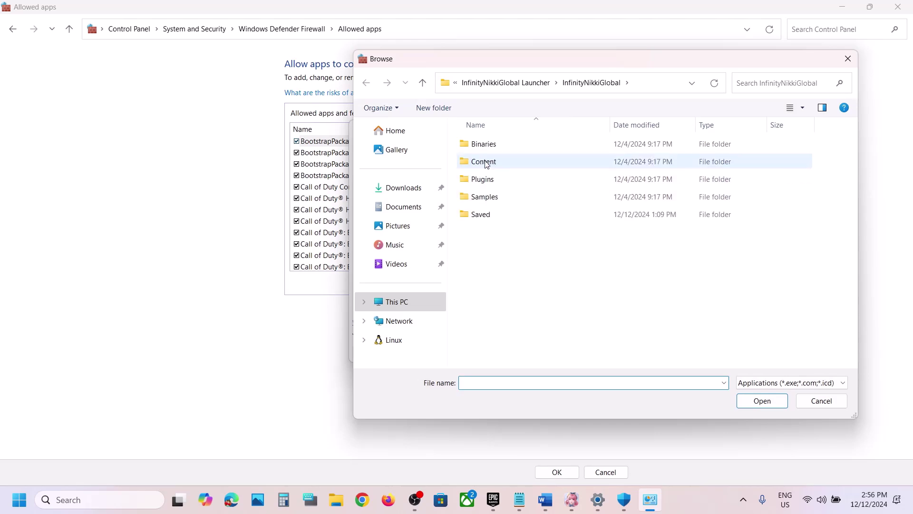
{"action": "double_click", "coordinate": [488, 145]}
{"action": "double_click", "coordinate": [488, 146]}
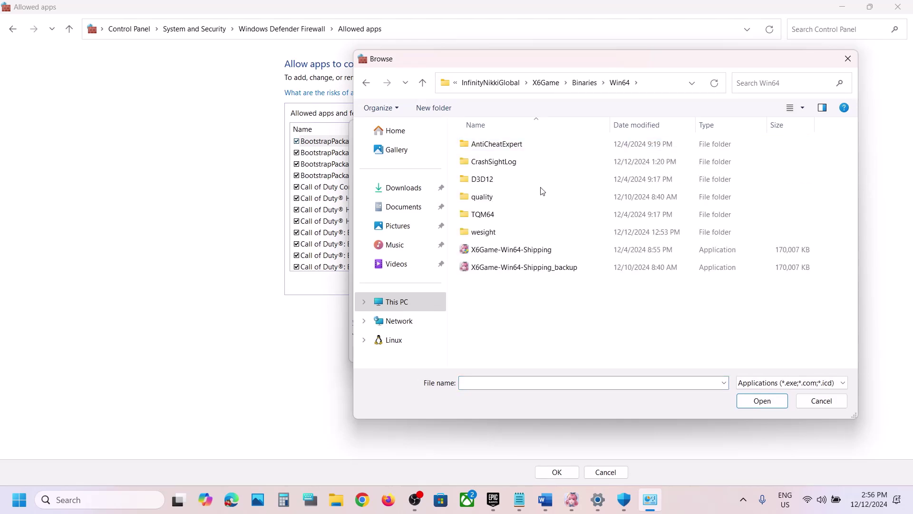
{"action": "left_click", "coordinate": [538, 255]}
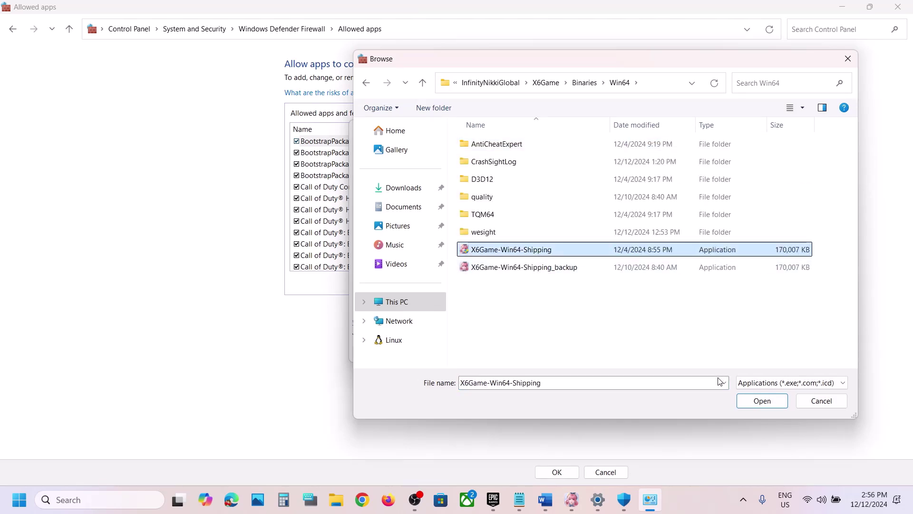
{"action": "left_click", "coordinate": [762, 400]}
{"action": "left_click", "coordinate": [496, 351]}
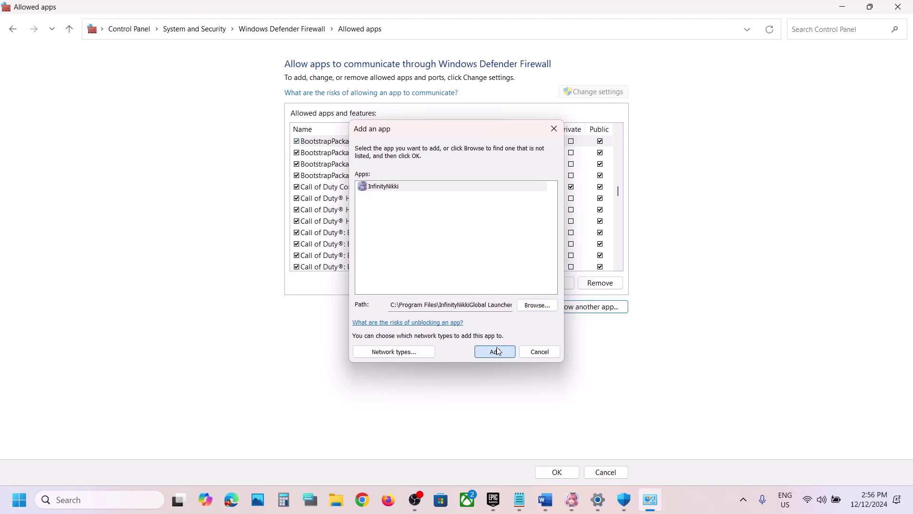
Add X6Game-Win64-Shipping_backup to the firewall's allowed apps.
{"action": "left_click", "coordinate": [598, 310]}
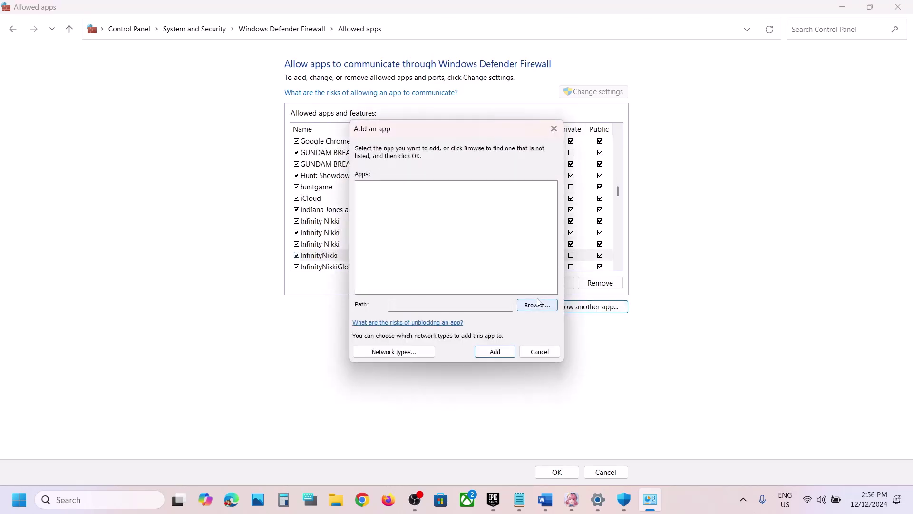
{"action": "left_click", "coordinate": [538, 305]}
{"action": "left_click", "coordinate": [533, 269]}
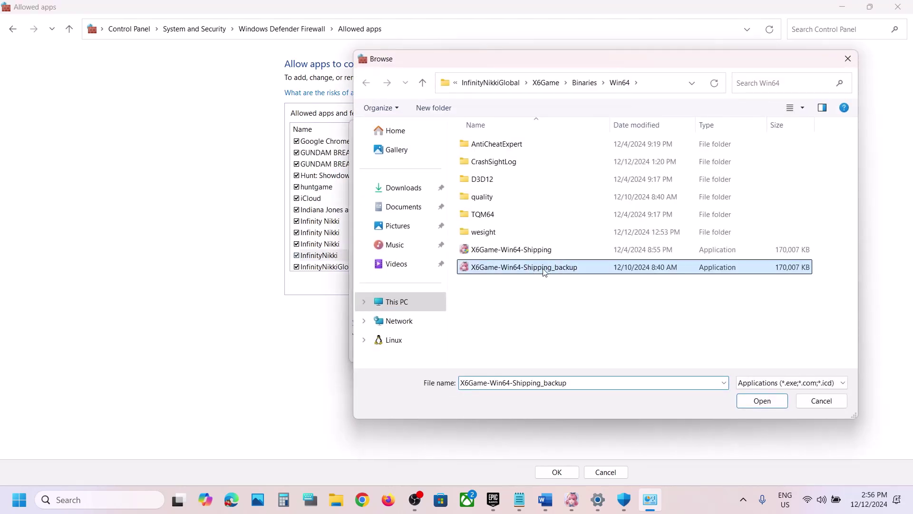
{"action": "left_click", "coordinate": [761, 401]}
{"action": "left_click", "coordinate": [513, 352]}
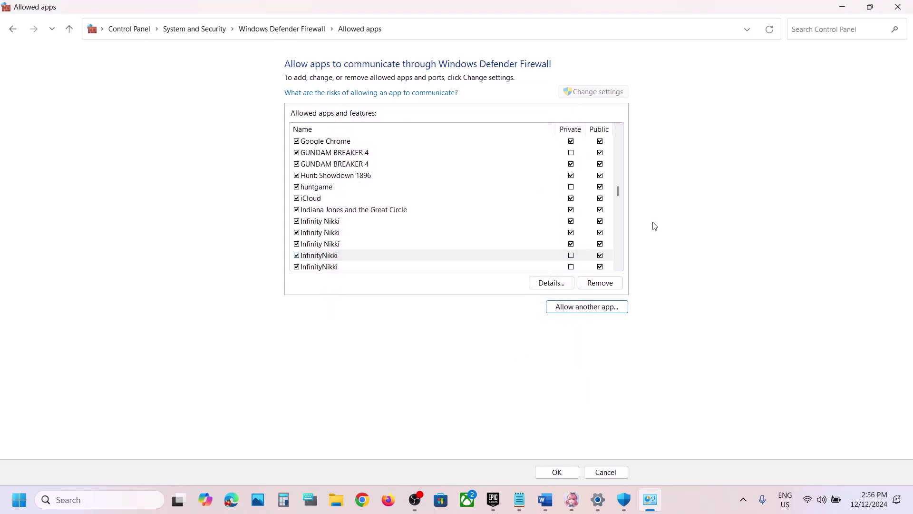
Close the allowed apps, Windows Security and Settings windows.
{"action": "left_click", "coordinate": [910, 9]}
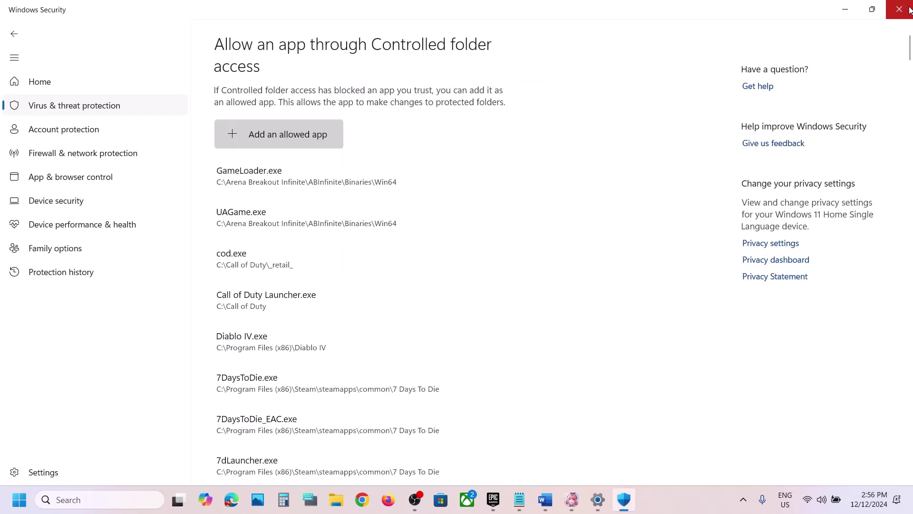
{"action": "left_click", "coordinate": [910, 8]}
{"action": "left_click", "coordinate": [910, 9]}
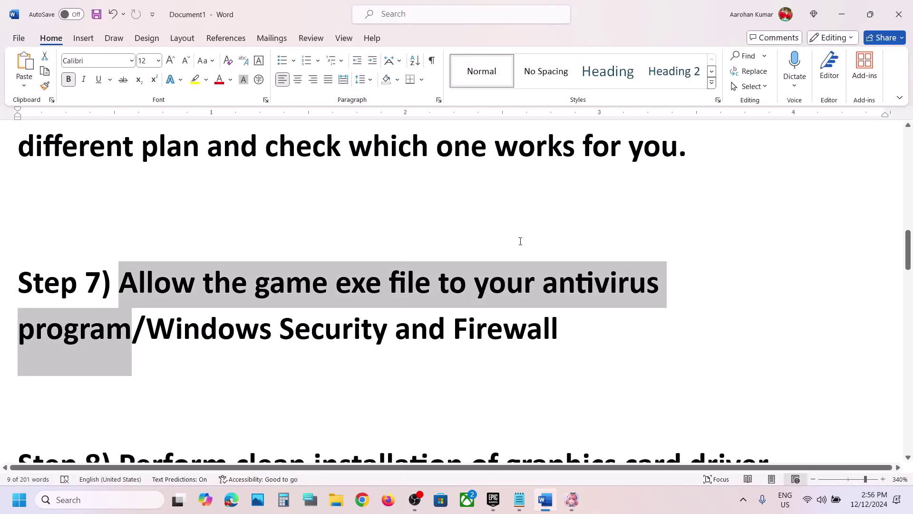
Highlight Step 8's clean driver install heading and its NVIDIA and AMD links, then go to NVIDIA's Drivers page.
{"action": "scroll", "coordinate": [495, 264], "scroll_direction": "down", "scroll_amount": 3}
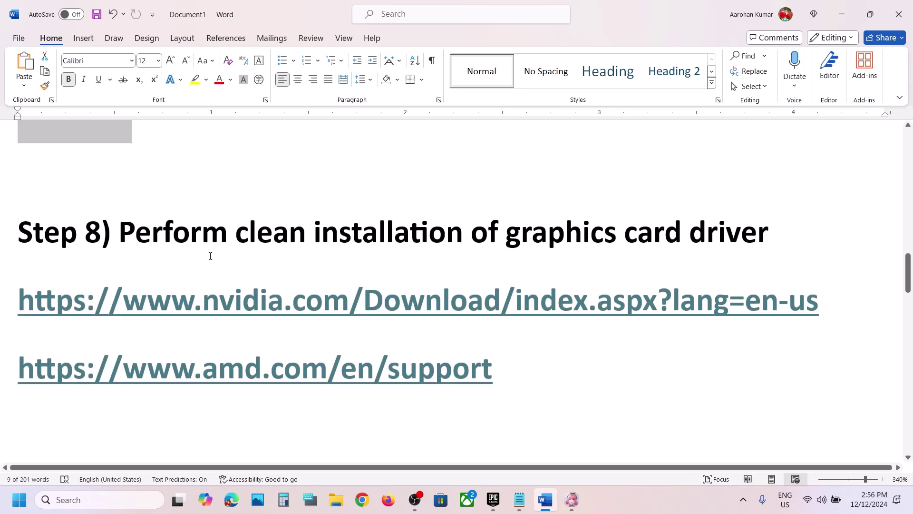
{"action": "left_click_drag", "start_coordinate": [183, 246], "coordinate": [804, 234]}
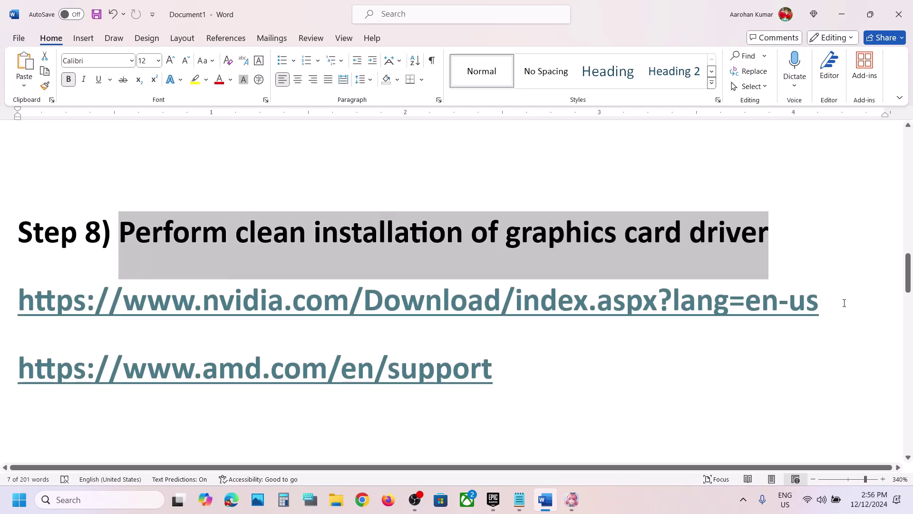
{"action": "left_click_drag", "start_coordinate": [844, 303], "coordinate": [189, 320]}
{"action": "left_click_drag", "start_coordinate": [559, 381], "coordinate": [110, 367]}
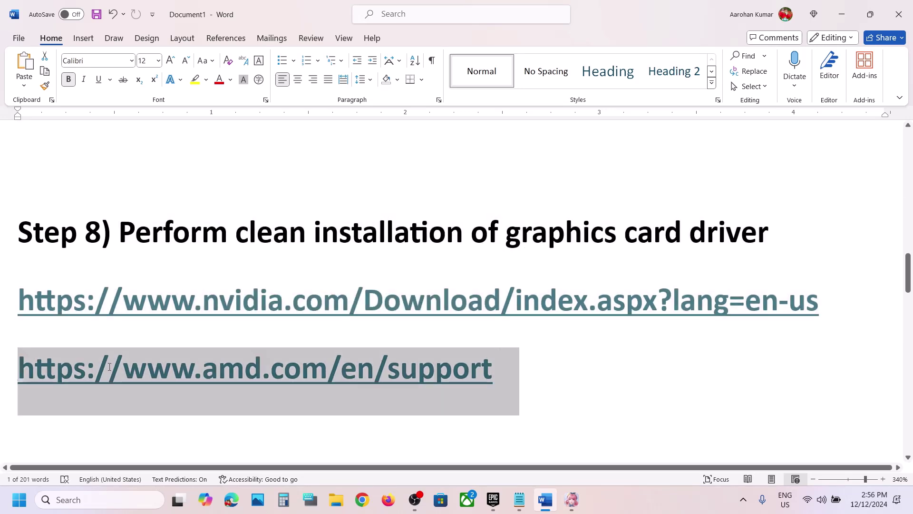
{"action": "left_click", "coordinate": [626, 512]}
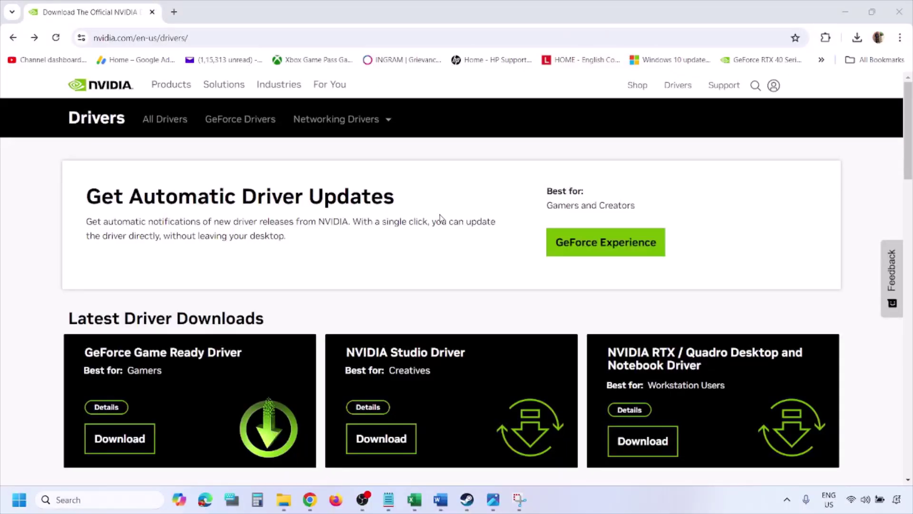
Search NVIDIA drivers for the GeForce RTX 3050 Laptop GPU on Windows 11, then show 1.png.
{"action": "scroll", "coordinate": [213, 292], "scroll_direction": "down", "scroll_amount": 10}
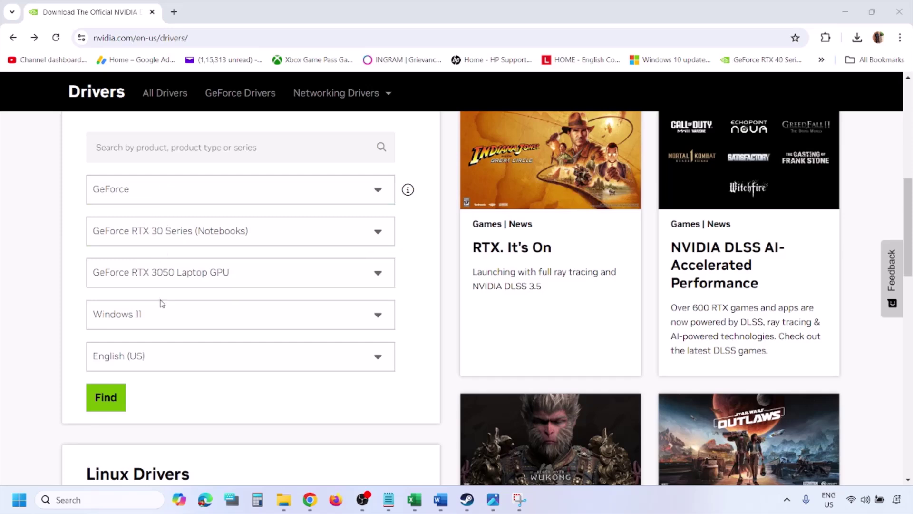
{"action": "left_click", "coordinate": [152, 317]}
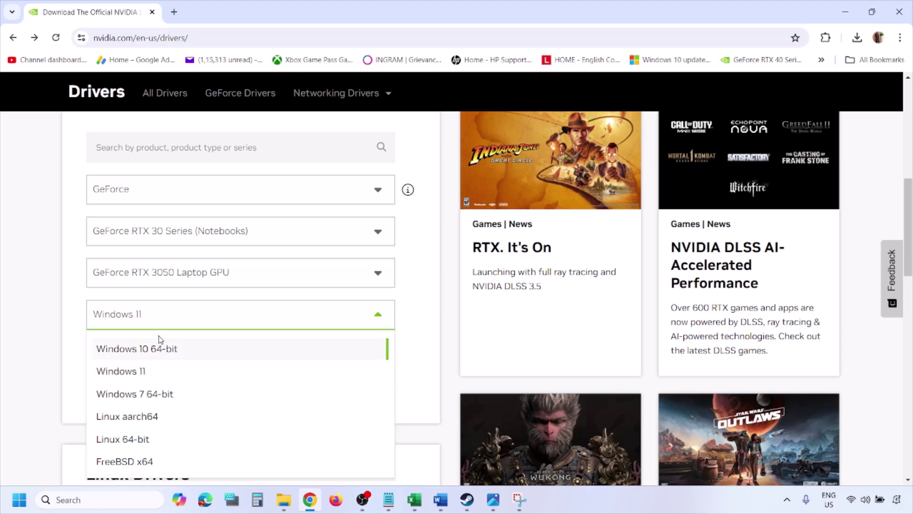
{"action": "left_click", "coordinate": [134, 376]}
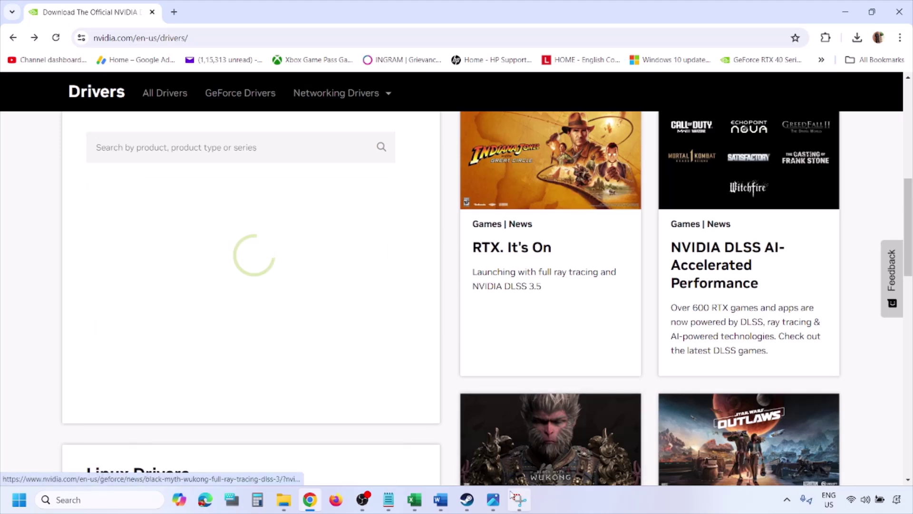
{"action": "mouse_move", "coordinate": [494, 499]}
{"action": "left_click", "coordinate": [518, 475]}
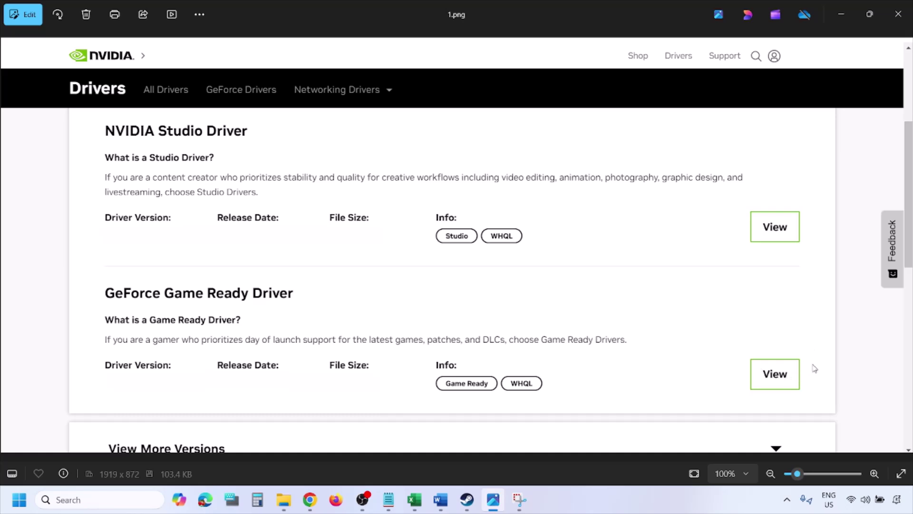
Step through screenshots 2.png to 5.png, reaching Custom installation with Perform a clean installation ticked.
{"action": "key", "text": "Right"}
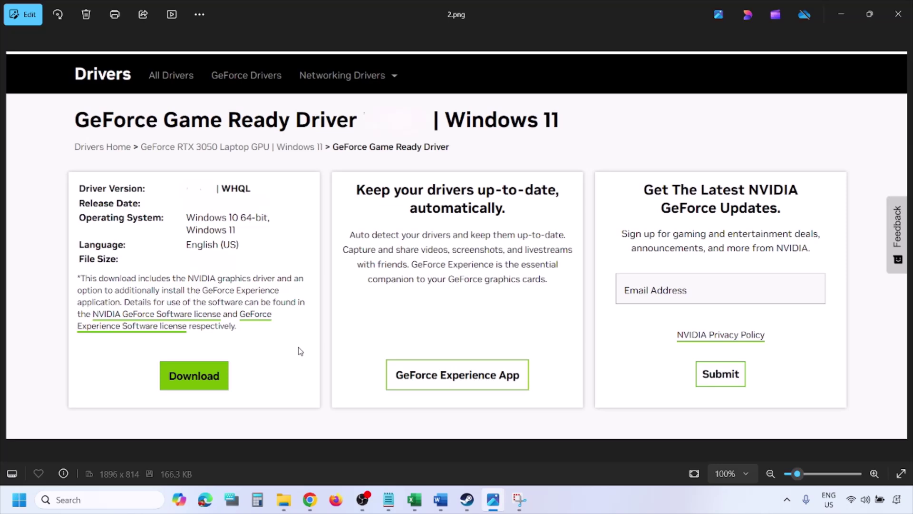
{"action": "key", "text": "Right"}
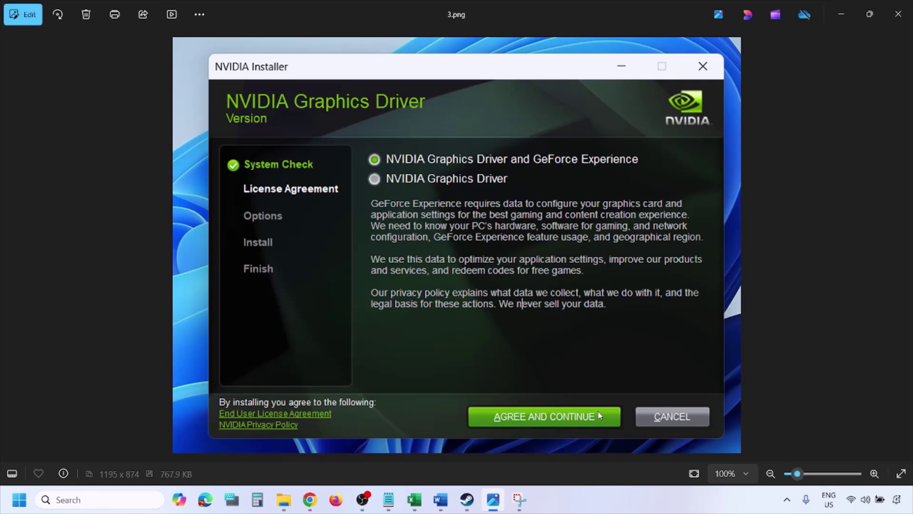
{"action": "key", "text": "Right"}
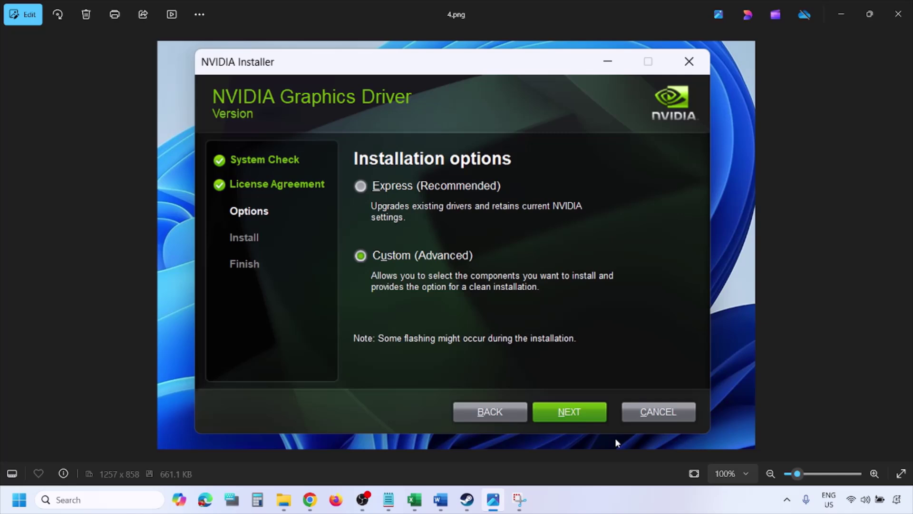
{"action": "key", "text": "Right"}
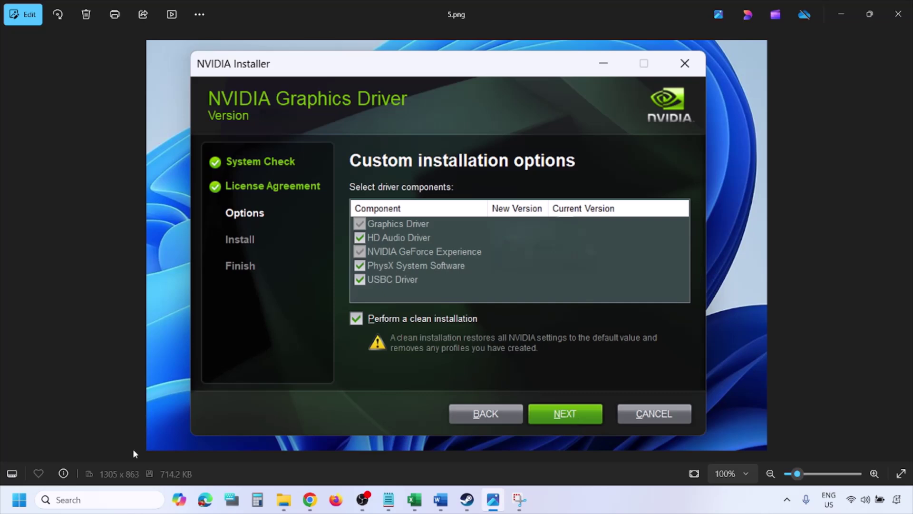
{"action": "left_click", "coordinate": [19, 499]}
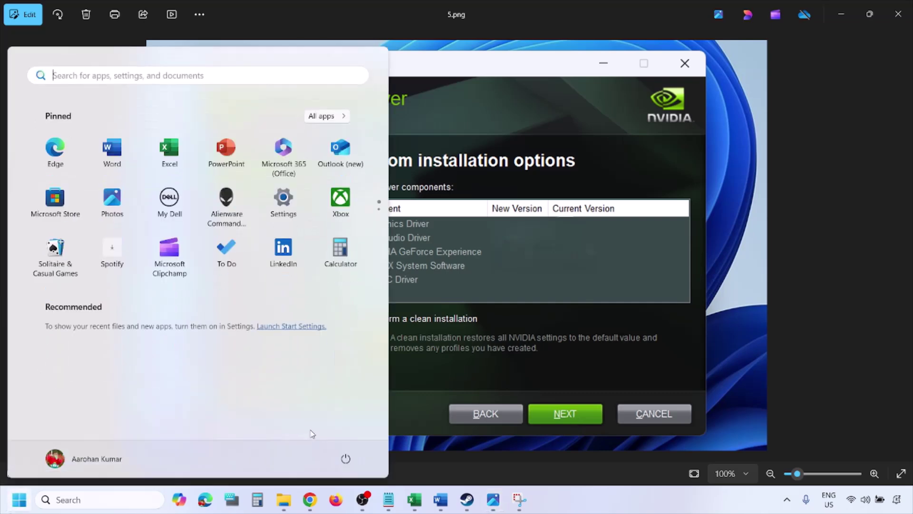
Copy 'graphics' from the Step 9 heading into Windows search and open Graphics settings.
{"action": "left_click", "coordinate": [350, 463]}
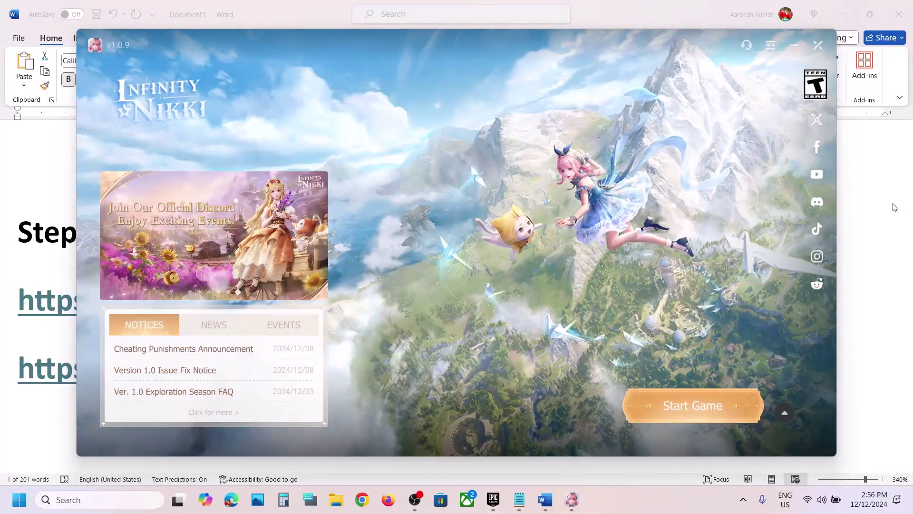
{"action": "scroll", "coordinate": [465, 397], "scroll_direction": "down", "scroll_amount": 3}
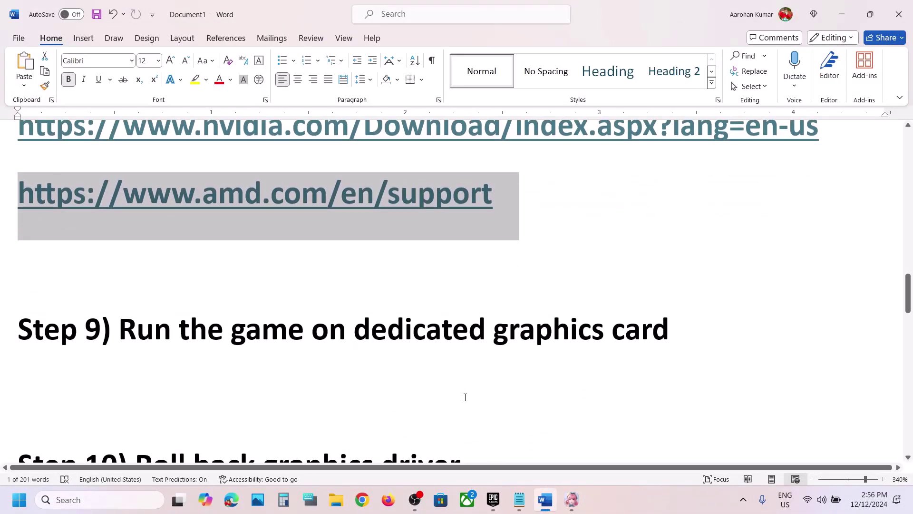
{"action": "double_click", "coordinate": [535, 327]}
{"action": "key", "text": "ctrl+c"}
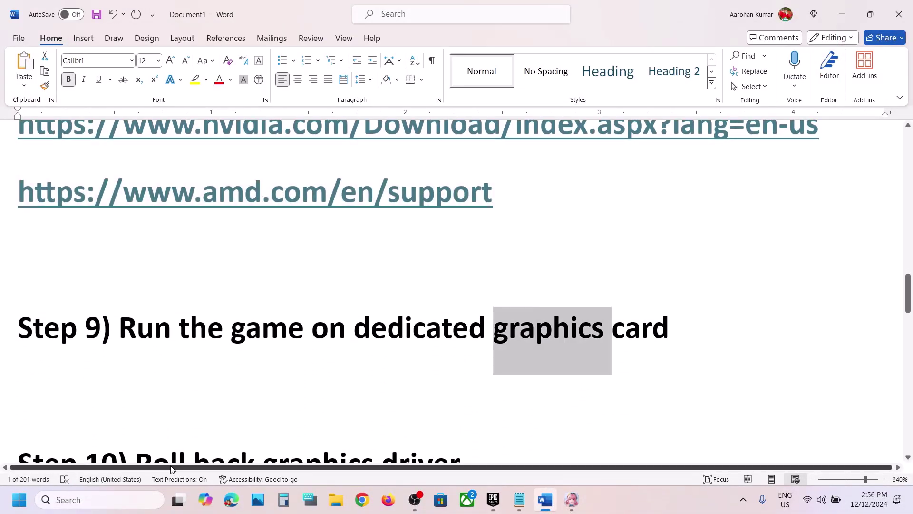
{"action": "left_click", "coordinate": [128, 500]}
{"action": "key", "text": "ctrl+v"}
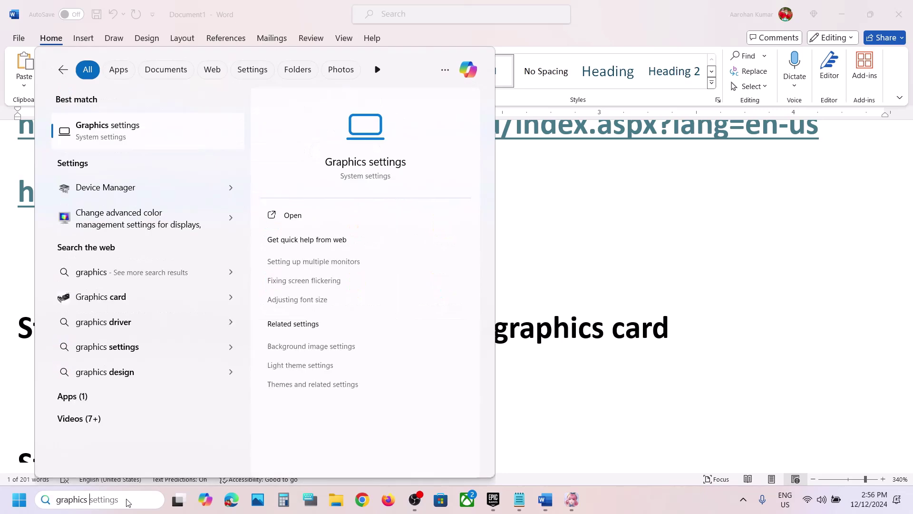
{"action": "left_click", "coordinate": [116, 142]}
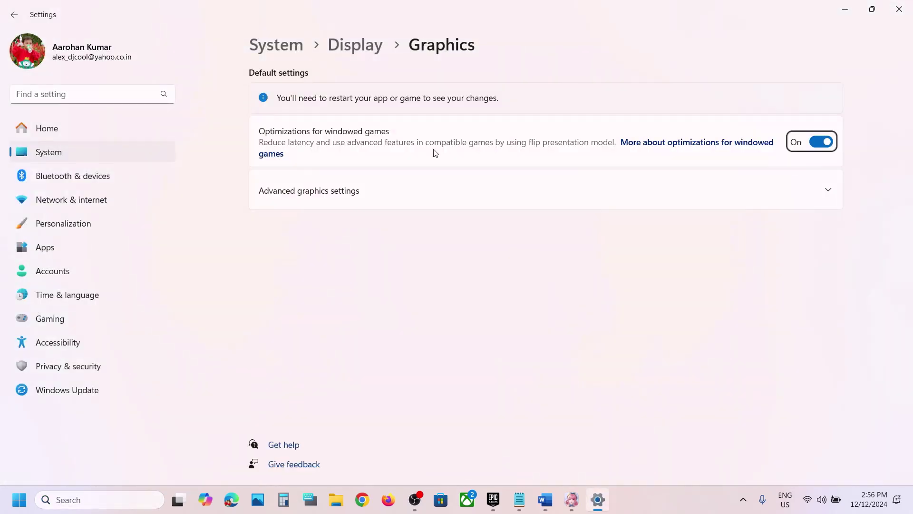
Add InfinityNikki.exe from C:\Program Files\InfinityNikkiGlobal Launcher\InfinityNikkiGlobal as a graphics desktop app.
{"action": "left_click", "coordinate": [703, 335]}
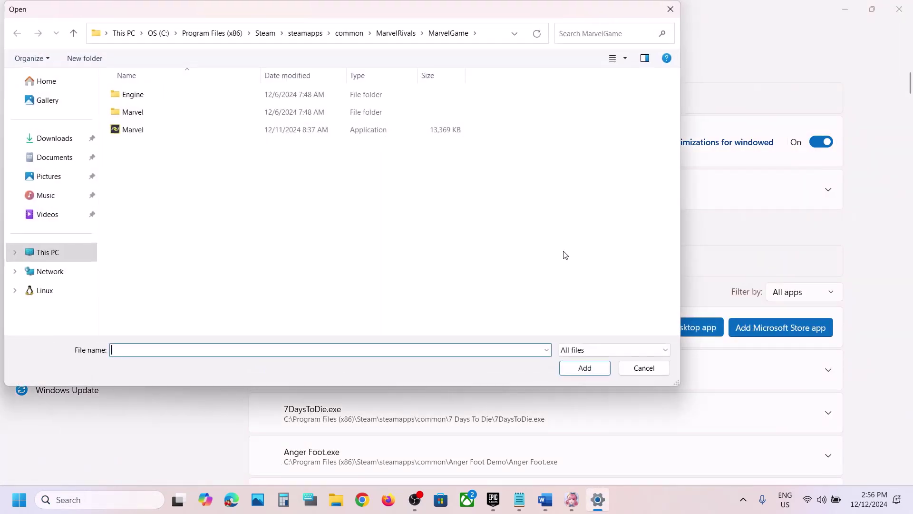
{"action": "left_click", "coordinate": [176, 34]}
{"action": "left_click", "coordinate": [149, 36]}
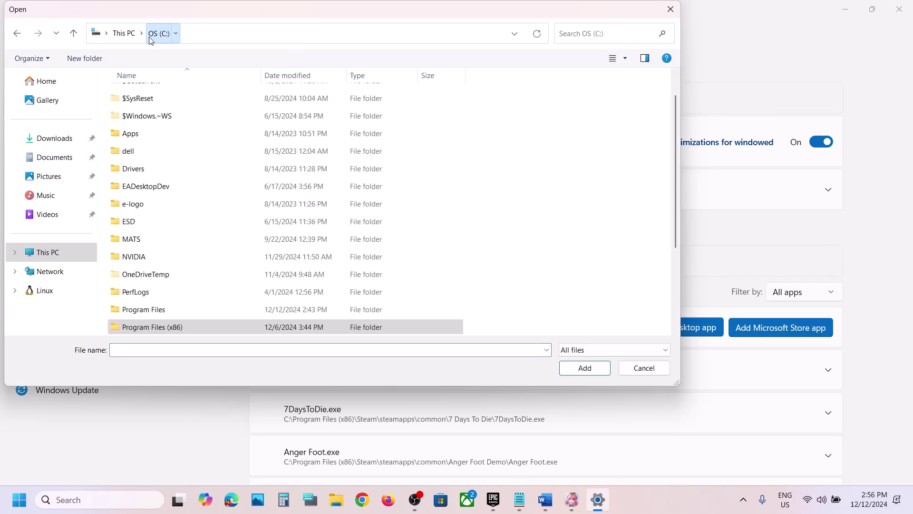
{"action": "scroll", "coordinate": [177, 183], "scroll_direction": "down", "scroll_amount": 2}
{"action": "double_click", "coordinate": [179, 240]}
{"action": "scroll", "coordinate": [179, 244], "scroll_direction": "down", "scroll_amount": 4}
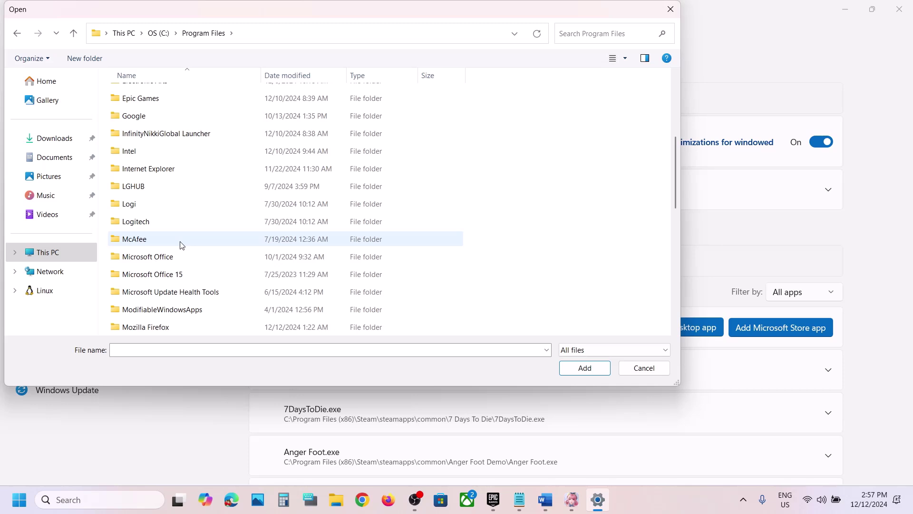
{"action": "double_click", "coordinate": [209, 137]}
{"action": "left_click", "coordinate": [170, 118]}
{"action": "double_click", "coordinate": [171, 117]}
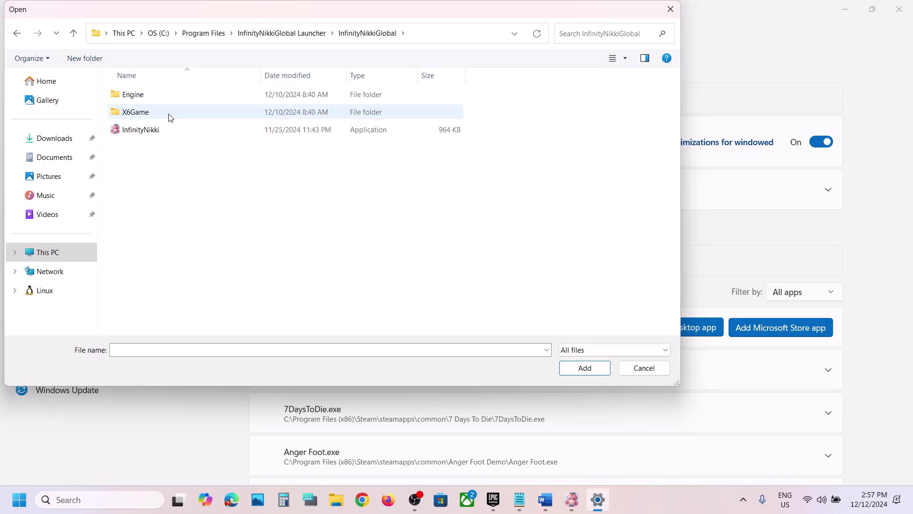
{"action": "left_click", "coordinate": [151, 135]}
{"action": "left_click", "coordinate": [585, 369]}
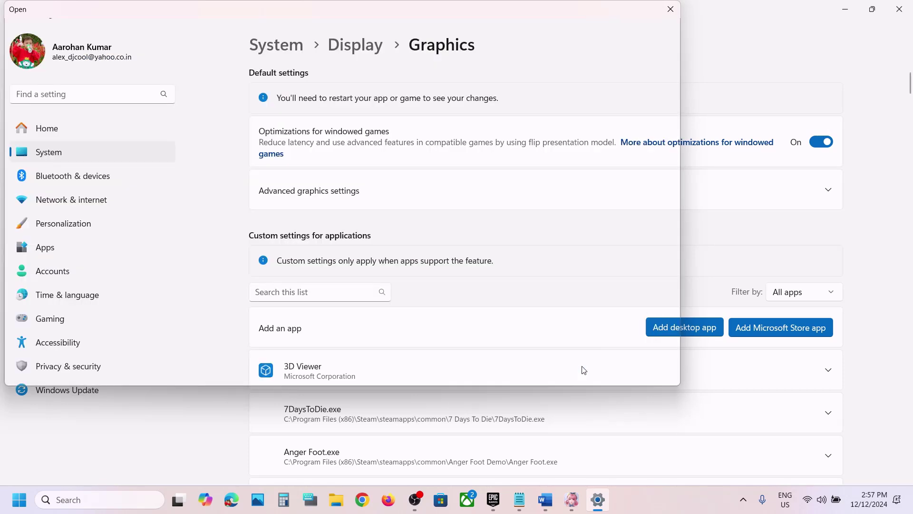
Set the InfinityNikki entry's GPU preference to High Performance on the NVIDIA GPU.
{"action": "scroll", "coordinate": [539, 388], "scroll_direction": "down", "scroll_amount": 3}
{"action": "scroll", "coordinate": [539, 387], "scroll_direction": "down", "scroll_amount": 2}
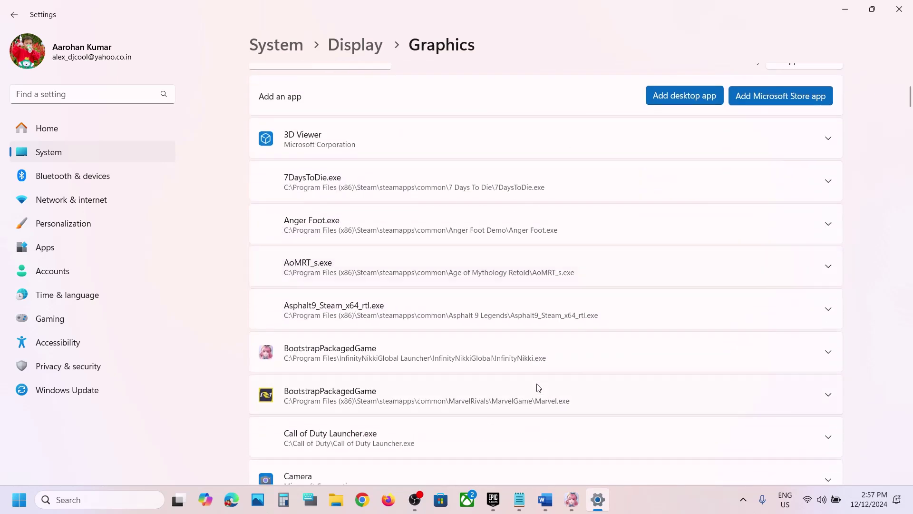
{"action": "left_click", "coordinate": [830, 360]}
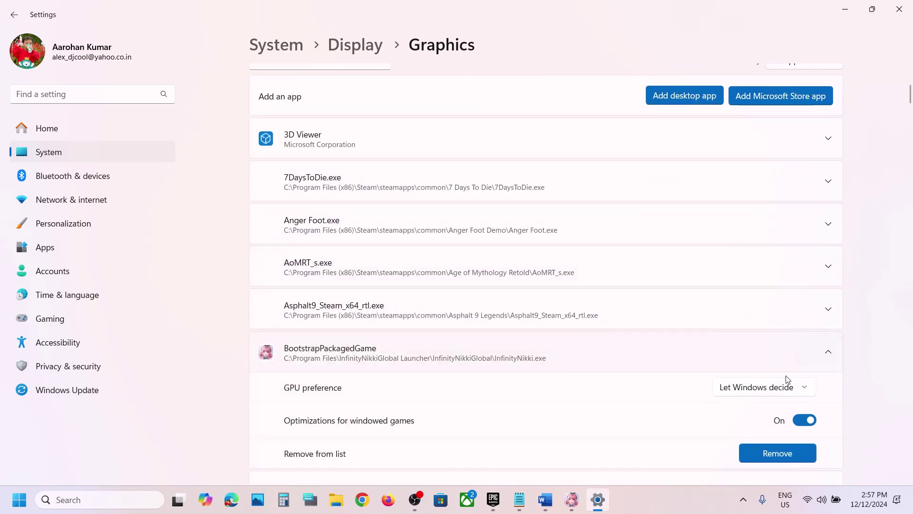
{"action": "left_click", "coordinate": [780, 388]}
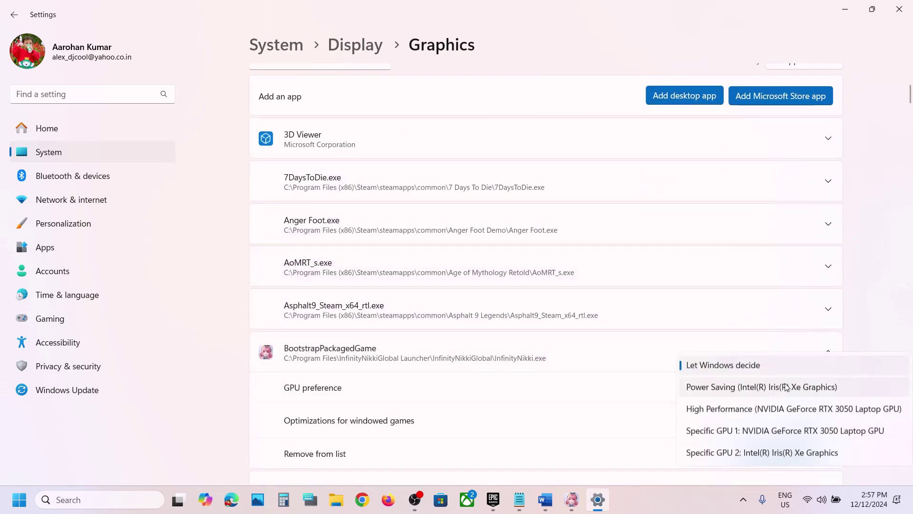
{"action": "left_click", "coordinate": [770, 407]}
Add X6Game-Win64-Shipping.exe from X6Game\Binaries\Win64 as another graphics desktop app.
{"action": "left_click", "coordinate": [667, 94]}
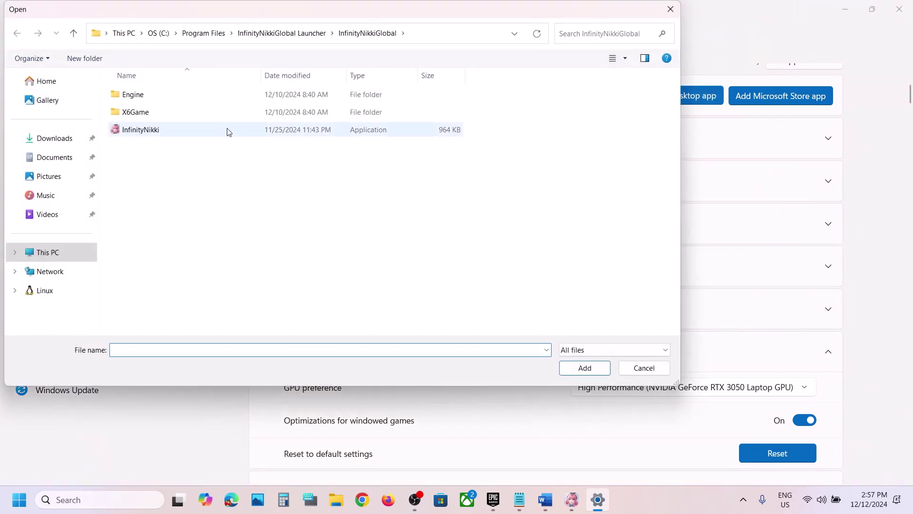
{"action": "double_click", "coordinate": [153, 112]}
{"action": "double_click", "coordinate": [149, 93]}
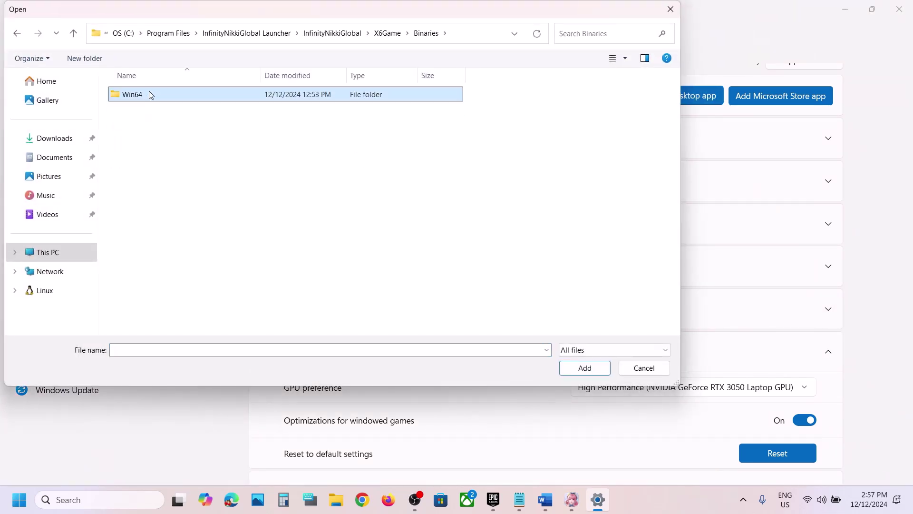
{"action": "double_click", "coordinate": [150, 94]}
{"action": "left_click", "coordinate": [322, 200]}
{"action": "left_click", "coordinate": [585, 368]}
Set the newly added entry's GPU preference to High Performance NVIDIA, then close Settings.
{"action": "scroll", "coordinate": [579, 373], "scroll_direction": "down", "scroll_amount": 5}
{"action": "scroll", "coordinate": [580, 373], "scroll_direction": "down", "scroll_amount": 20}
{"action": "scroll", "coordinate": [580, 374], "scroll_direction": "down", "scroll_amount": 20}
{"action": "scroll", "coordinate": [581, 374], "scroll_direction": "up", "scroll_amount": 12}
{"action": "scroll", "coordinate": [581, 374], "scroll_direction": "down", "scroll_amount": 3}
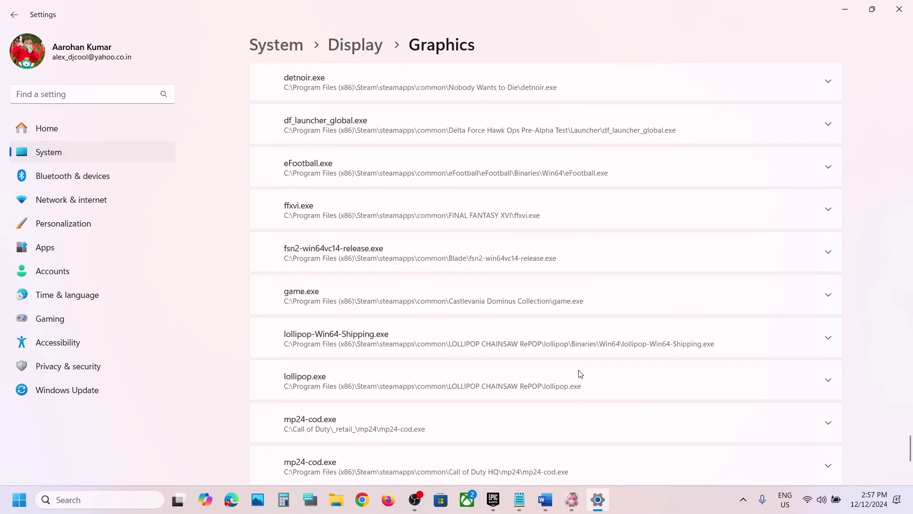
{"action": "scroll", "coordinate": [581, 373], "scroll_direction": "down", "scroll_amount": 5}
{"action": "scroll", "coordinate": [581, 374], "scroll_direction": "up", "scroll_amount": 15}
{"action": "scroll", "coordinate": [581, 374], "scroll_direction": "up", "scroll_amount": 20}
{"action": "scroll", "coordinate": [580, 373], "scroll_direction": "up", "scroll_amount": 15}
{"action": "scroll", "coordinate": [580, 373], "scroll_direction": "up", "scroll_amount": 15}
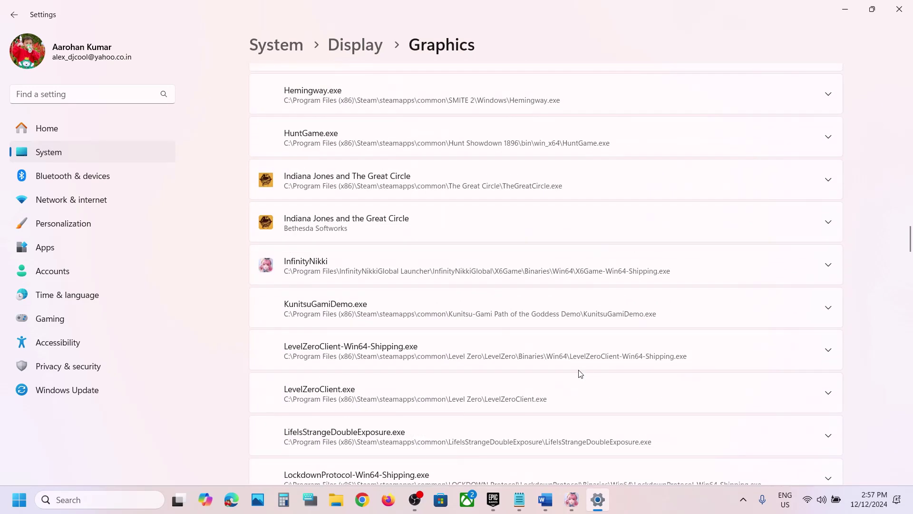
{"action": "left_click", "coordinate": [829, 267]}
{"action": "scroll", "coordinate": [832, 270], "scroll_direction": "up", "scroll_amount": 1}
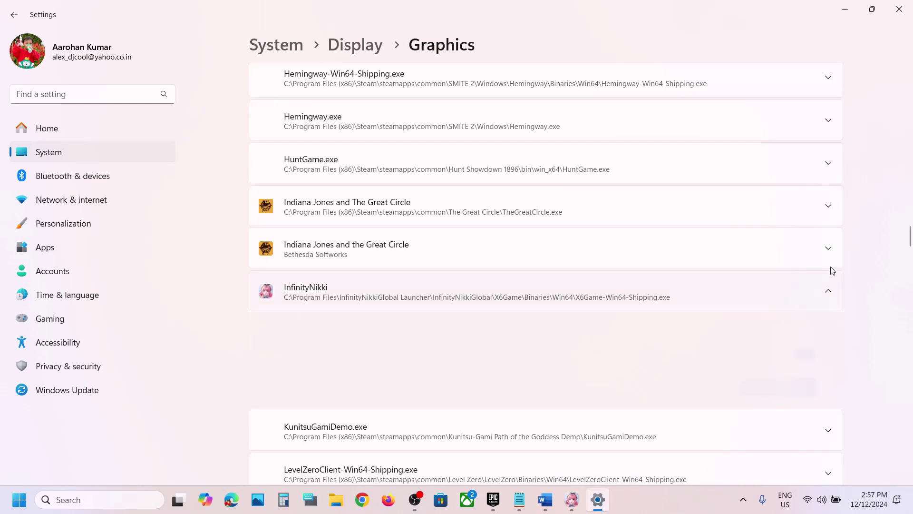
{"action": "left_click", "coordinate": [780, 327]}
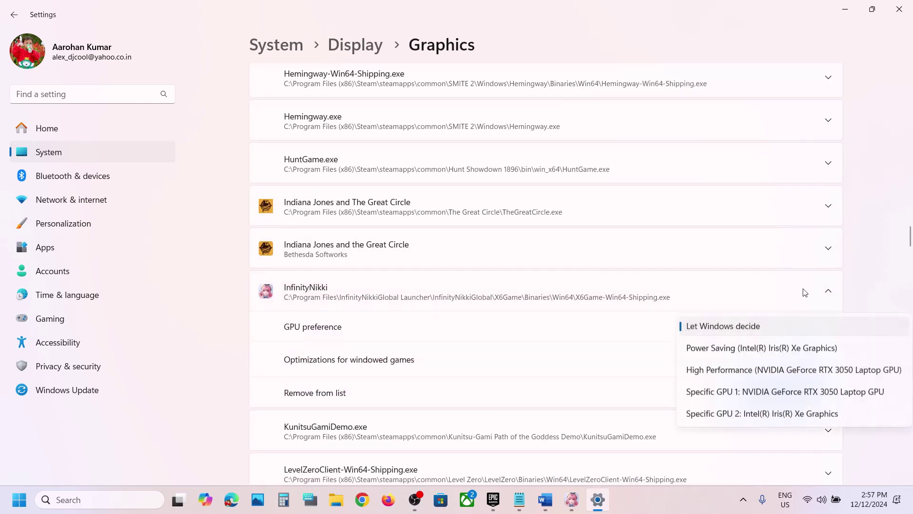
{"action": "left_click", "coordinate": [752, 372]}
{"action": "left_click", "coordinate": [908, 12]}
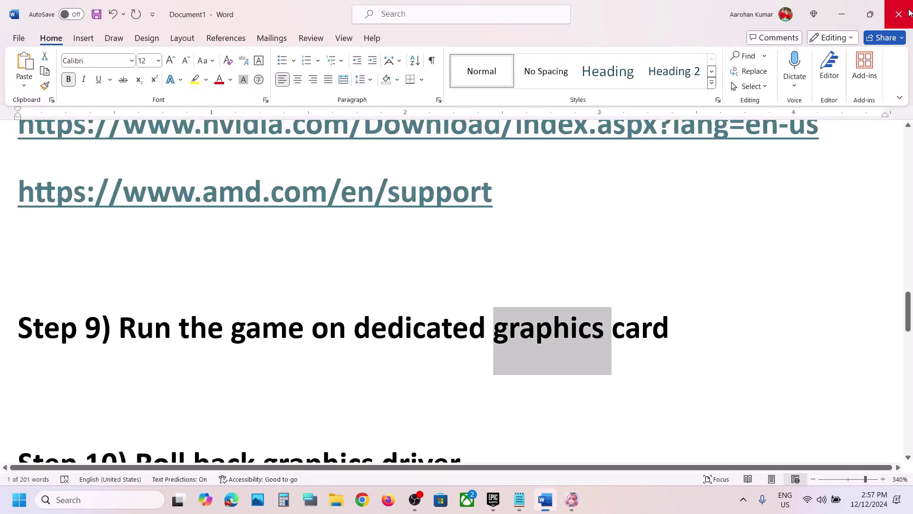
Copy the Step 8 NVIDIA driver URL from the guide and load it in Chrome.
{"action": "scroll", "coordinate": [461, 314], "scroll_direction": "down", "scroll_amount": 3}
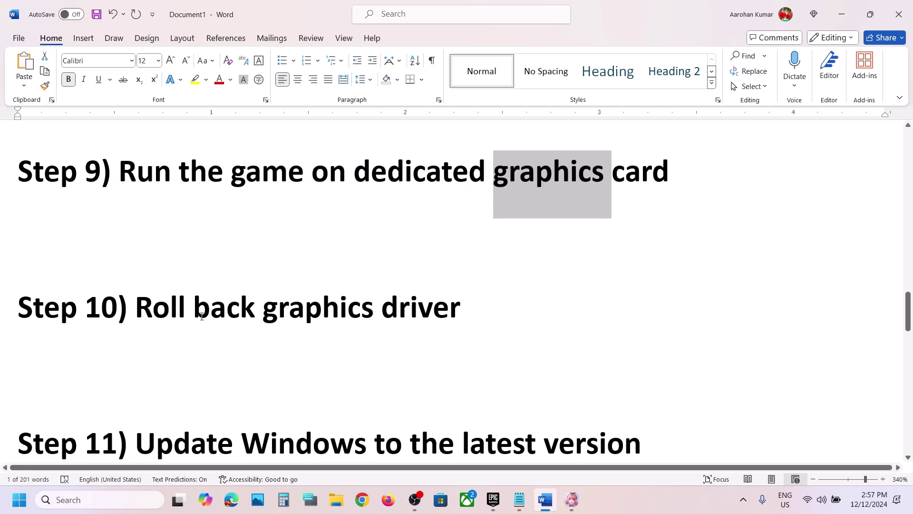
{"action": "left_click_drag", "start_coordinate": [202, 317], "coordinate": [443, 314]}
{"action": "scroll", "coordinate": [792, 205], "scroll_direction": "up", "scroll_amount": 5}
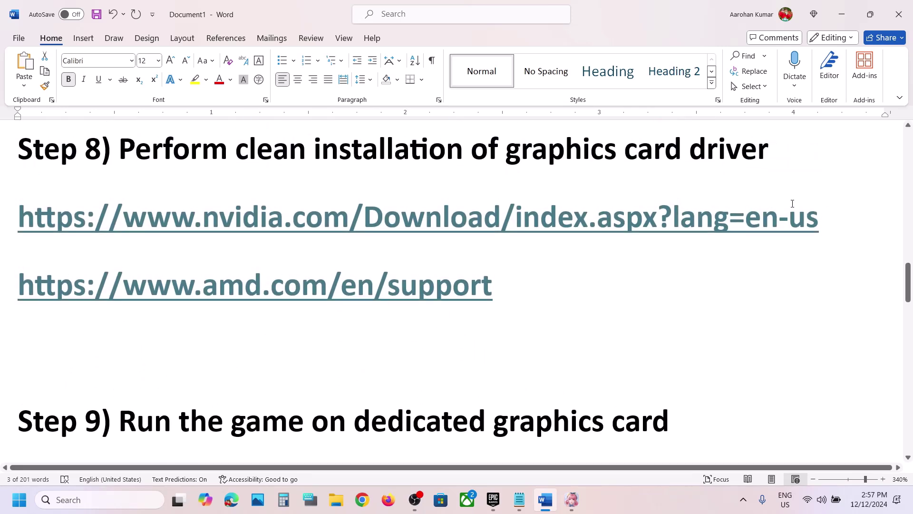
{"action": "triple_click", "coordinate": [191, 217]}
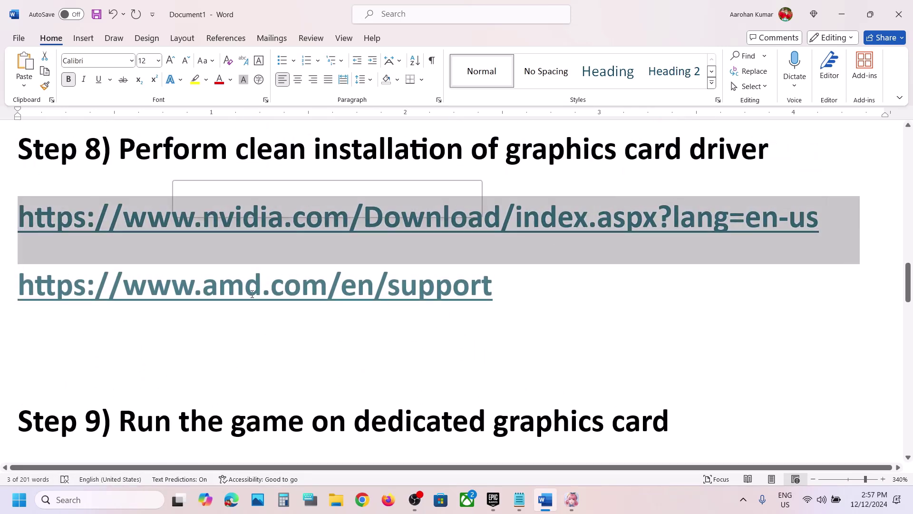
{"action": "left_click", "coordinate": [362, 499]}
{"action": "key", "text": "ctrl+v"}
{"action": "key", "text": "Return"}
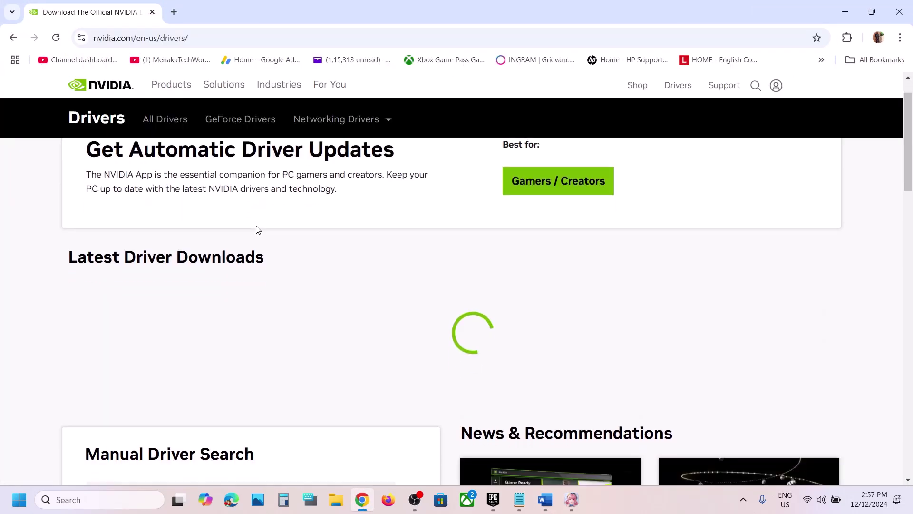
Search NVIDIA drivers for the selected GeForce RTX 30 GPU and show older versions.
{"action": "scroll", "coordinate": [258, 230], "scroll_direction": "down", "scroll_amount": 3}
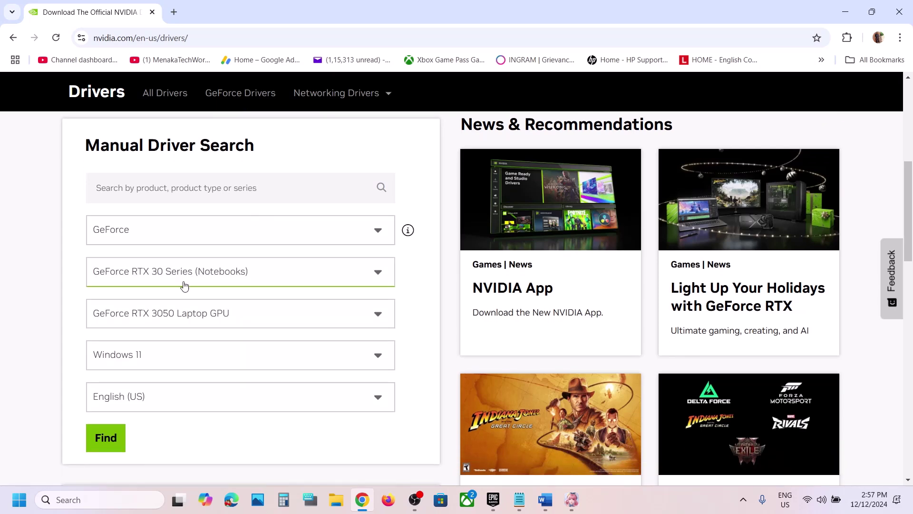
{"action": "scroll", "coordinate": [195, 320], "scroll_direction": "down", "scroll_amount": 1}
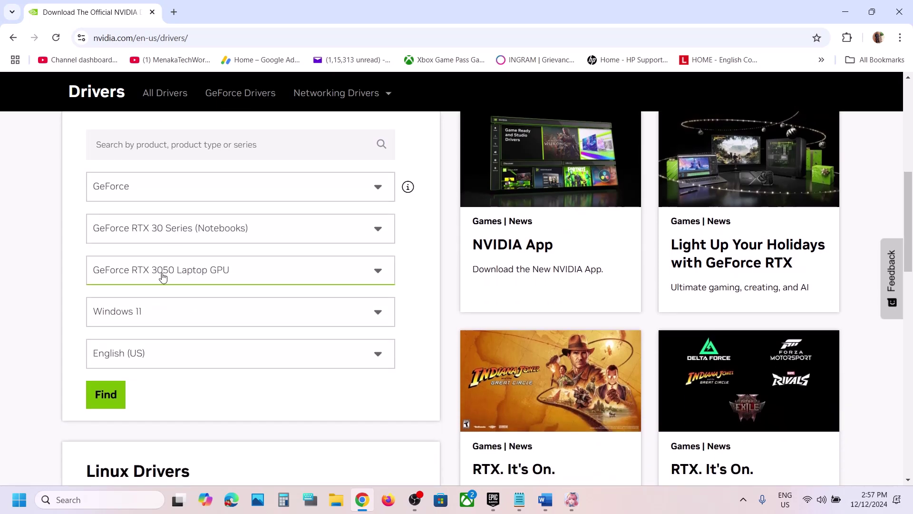
{"action": "left_click", "coordinate": [116, 408]}
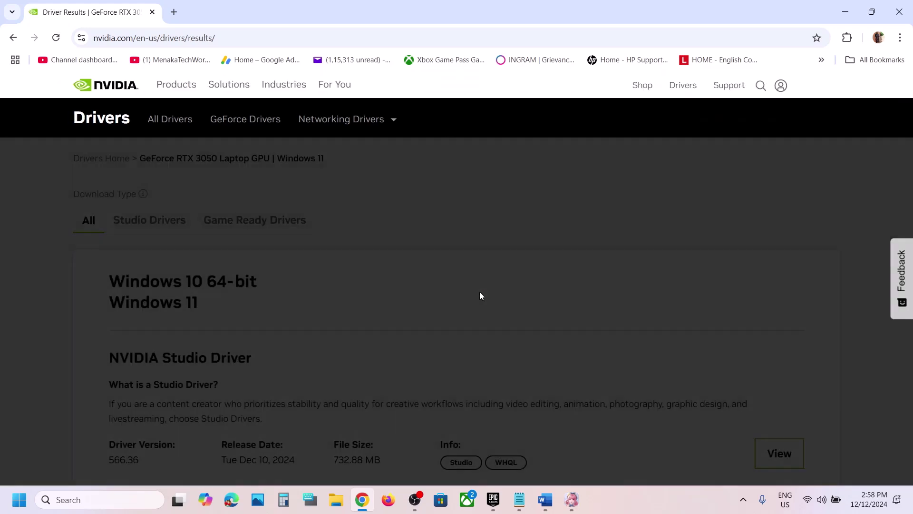
{"action": "scroll", "coordinate": [480, 293], "scroll_direction": "down", "scroll_amount": 7}
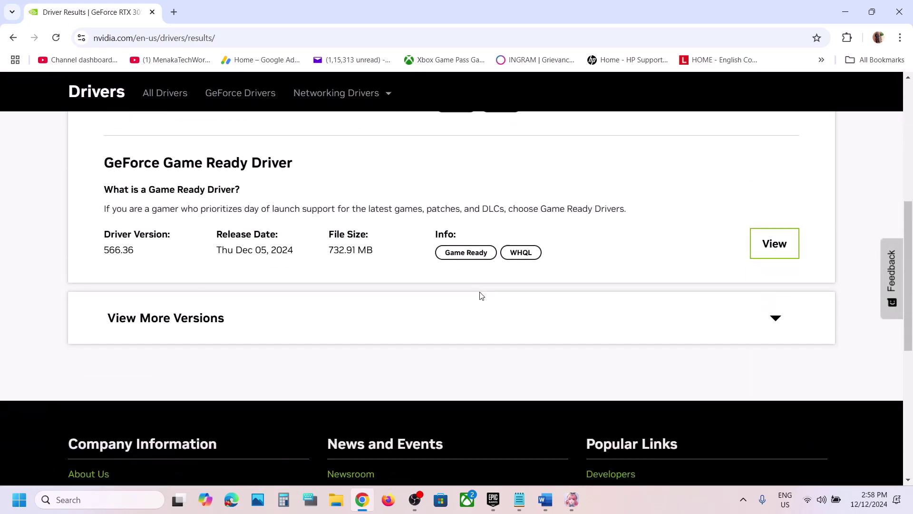
{"action": "left_click", "coordinate": [193, 318]}
Highlight the Game Ready driver versions 566.36, 566.14 and 566.03 in the results.
{"action": "scroll", "coordinate": [193, 320], "scroll_direction": "down", "scroll_amount": 4}
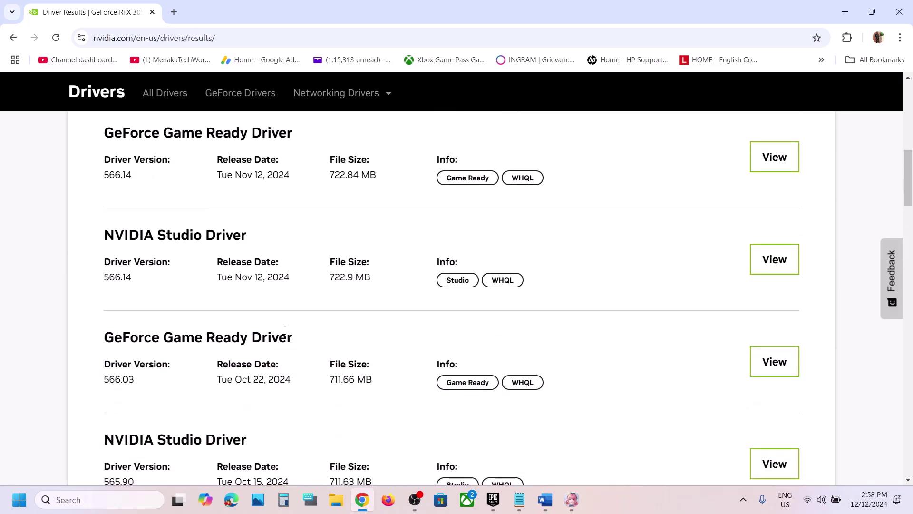
{"action": "scroll", "coordinate": [209, 161], "scroll_direction": "up", "scroll_amount": 5}
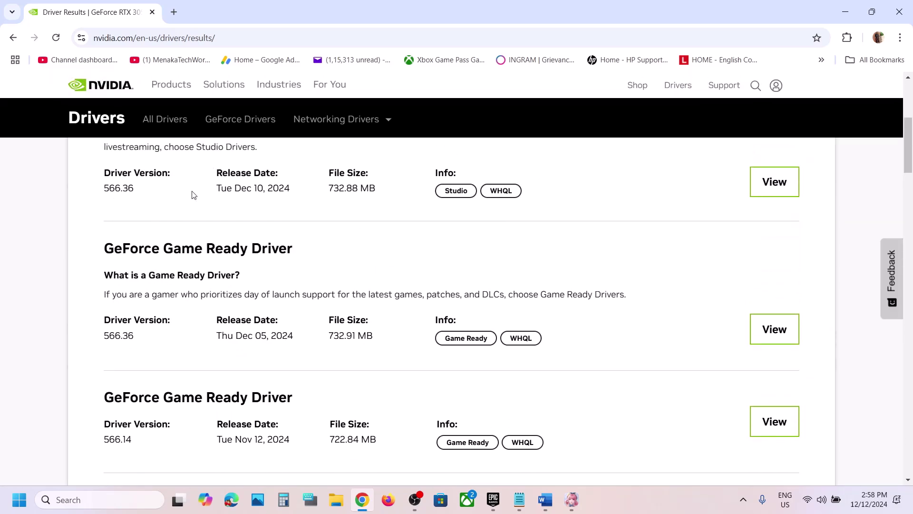
{"action": "left_click_drag", "start_coordinate": [108, 242], "coordinate": [174, 237]}
{"action": "scroll", "coordinate": [174, 235], "scroll_direction": "down", "scroll_amount": 3}
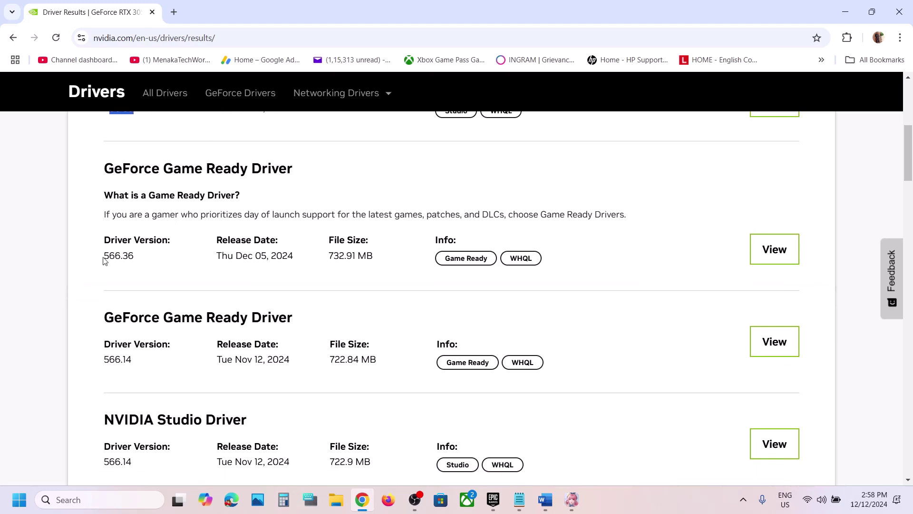
{"action": "left_click_drag", "start_coordinate": [105, 261], "coordinate": [153, 261]}
{"action": "scroll", "coordinate": [157, 261], "scroll_direction": "up", "scroll_amount": 2}
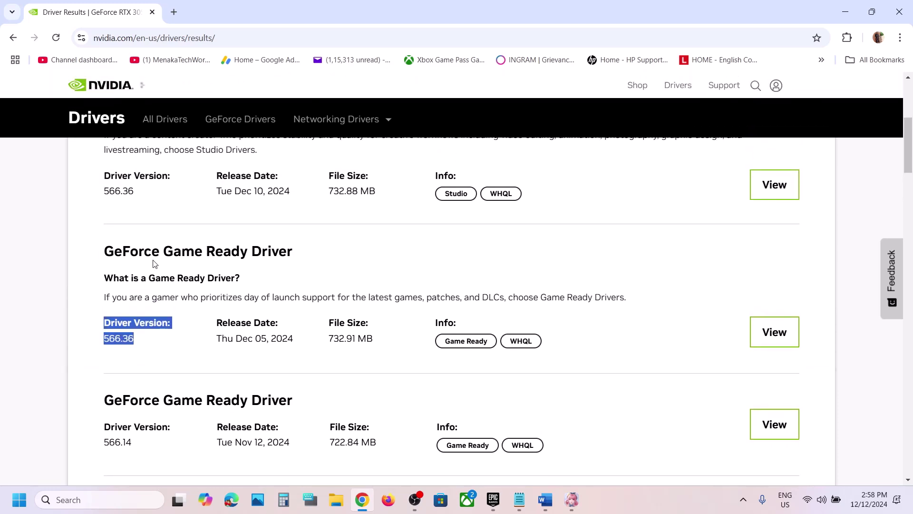
{"action": "scroll", "coordinate": [171, 262], "scroll_direction": "up", "scroll_amount": 2}
{"action": "scroll", "coordinate": [179, 313], "scroll_direction": "down", "scroll_amount": 2}
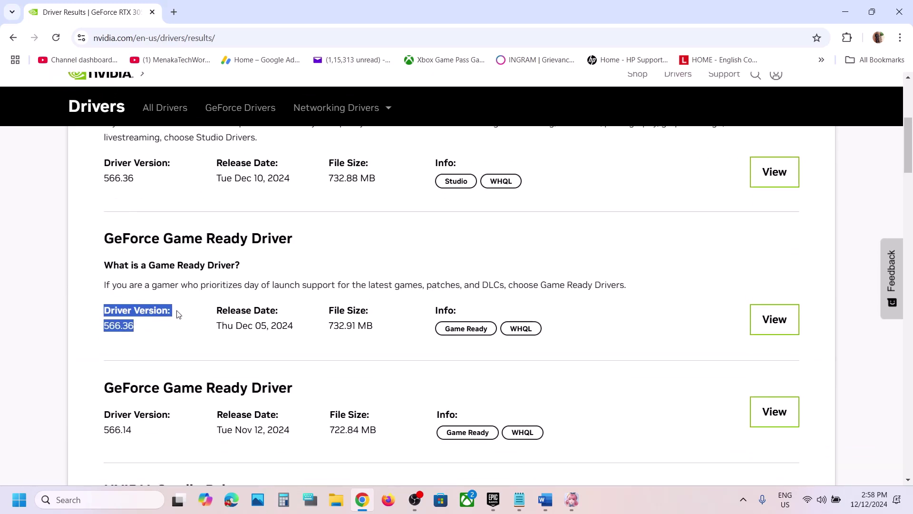
{"action": "double_click", "coordinate": [126, 312]}
{"action": "scroll", "coordinate": [126, 312], "scroll_direction": "down", "scroll_amount": 3}
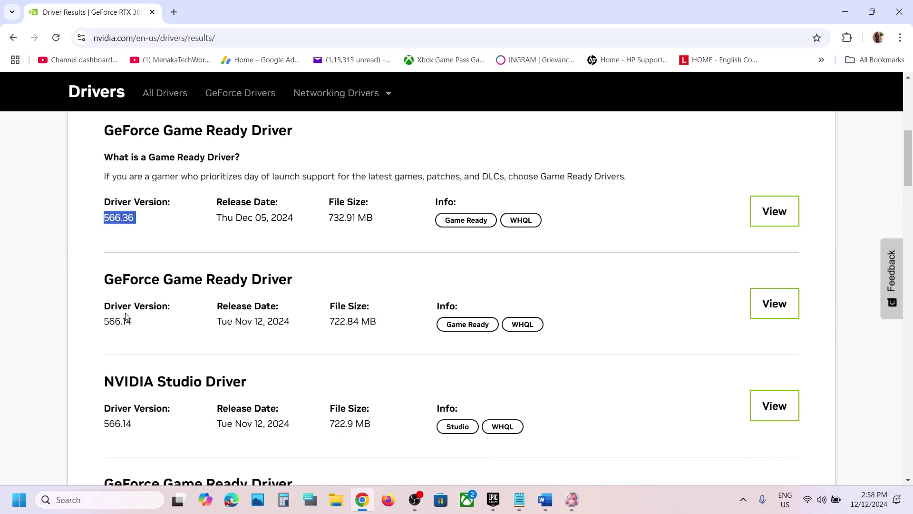
{"action": "double_click", "coordinate": [118, 289]}
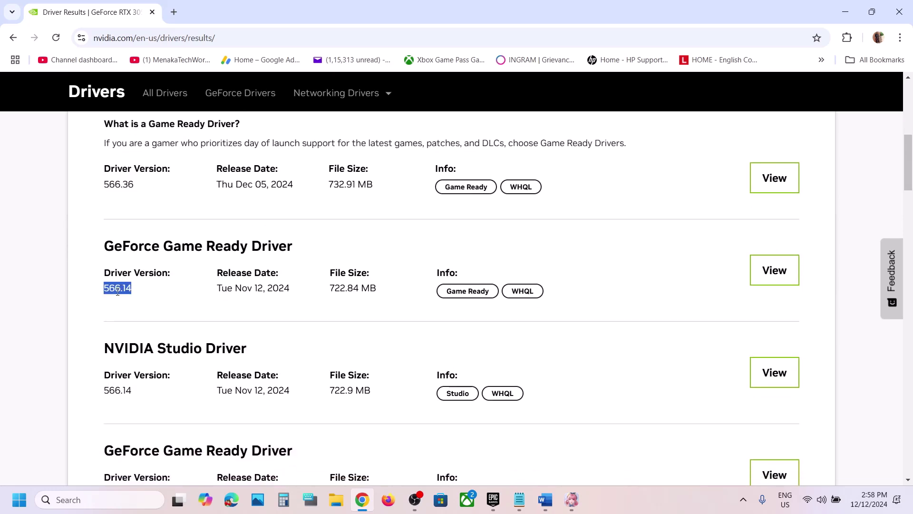
{"action": "scroll", "coordinate": [141, 412], "scroll_direction": "down", "scroll_amount": 3}
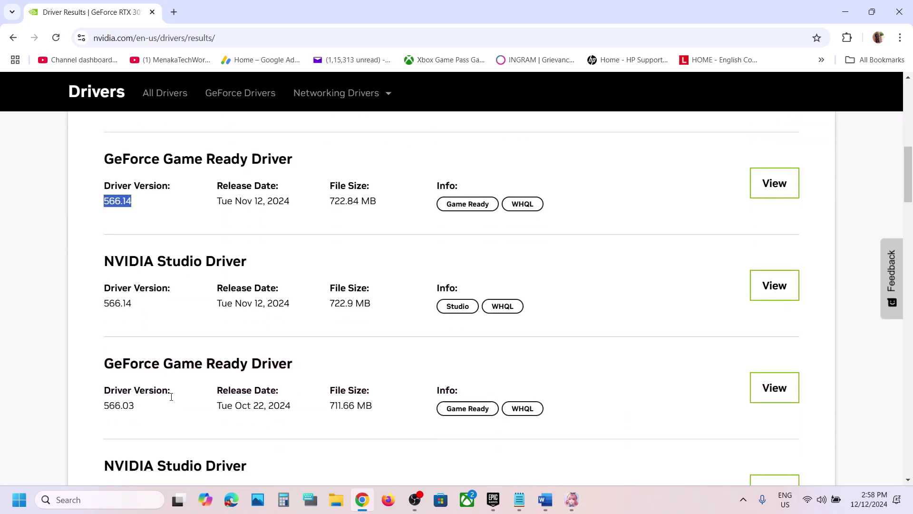
{"action": "double_click", "coordinate": [125, 371]}
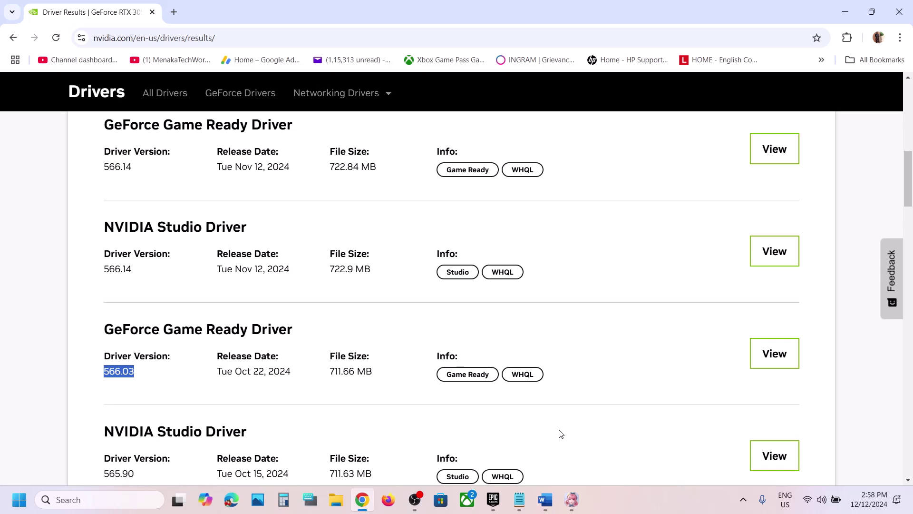
Highlight Step 11's 'Windows to the latest version' in the guide and bring up Windows Settings.
{"action": "left_click", "coordinate": [545, 499]}
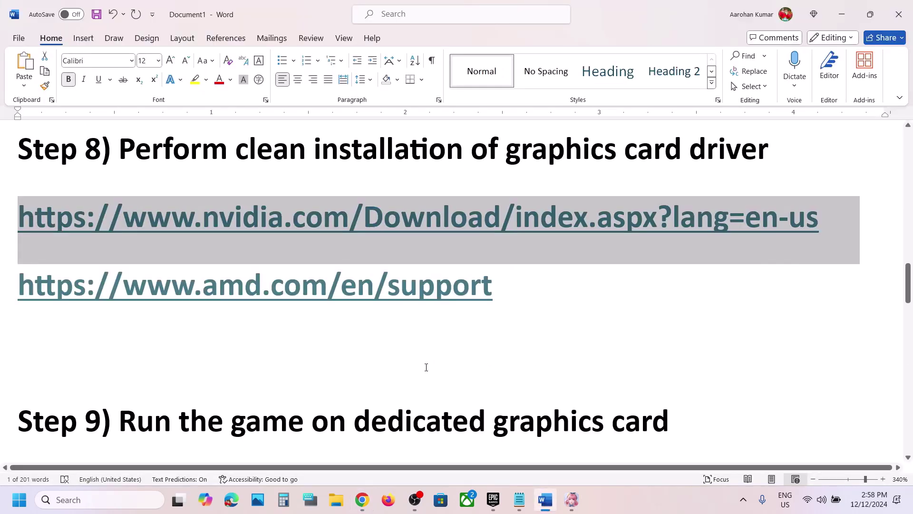
{"action": "scroll", "coordinate": [426, 366], "scroll_direction": "down", "scroll_amount": 2}
{"action": "scroll", "coordinate": [404, 351], "scroll_direction": "down", "scroll_amount": 5}
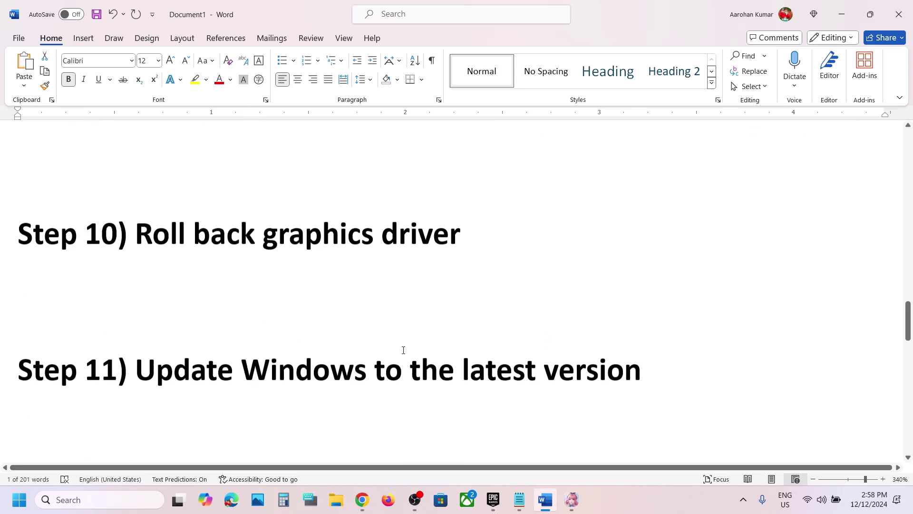
{"action": "left_click_drag", "start_coordinate": [317, 356], "coordinate": [686, 338]}
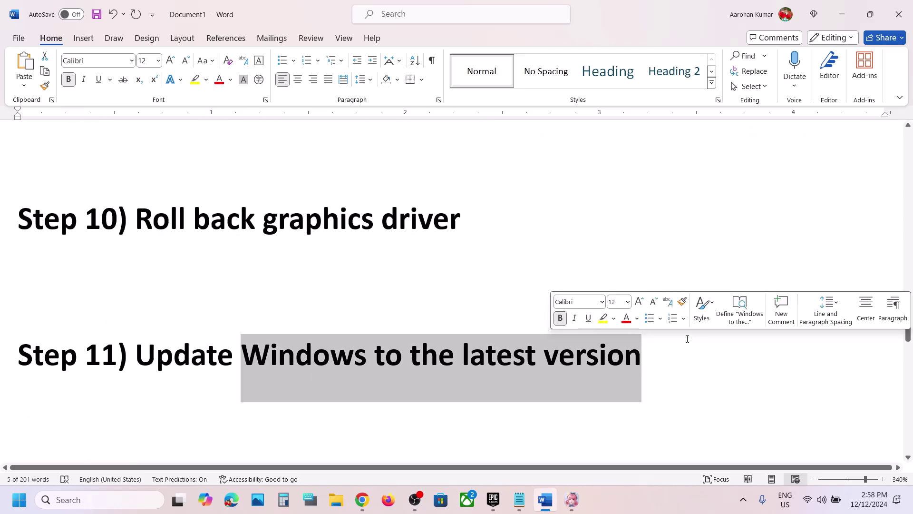
{"action": "key", "text": "super+i"}
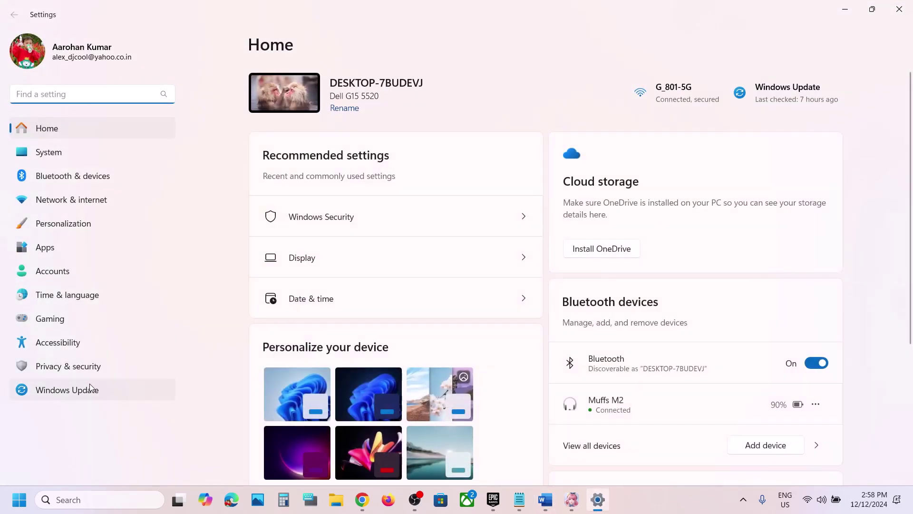
Check for updates in Windows Update, then view the Start menu's restart and shutdown options.
{"action": "left_click", "coordinate": [91, 387]}
{"action": "left_click", "coordinate": [790, 105]}
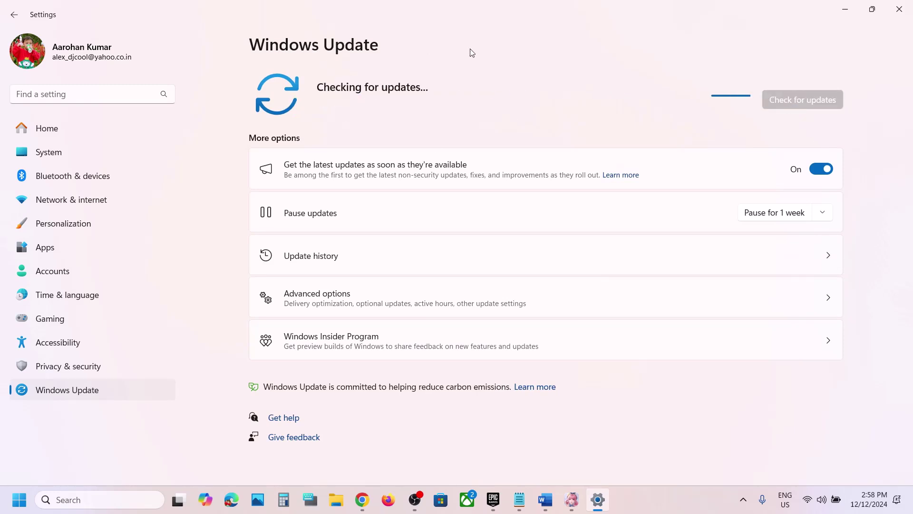
{"action": "key", "text": "super"}
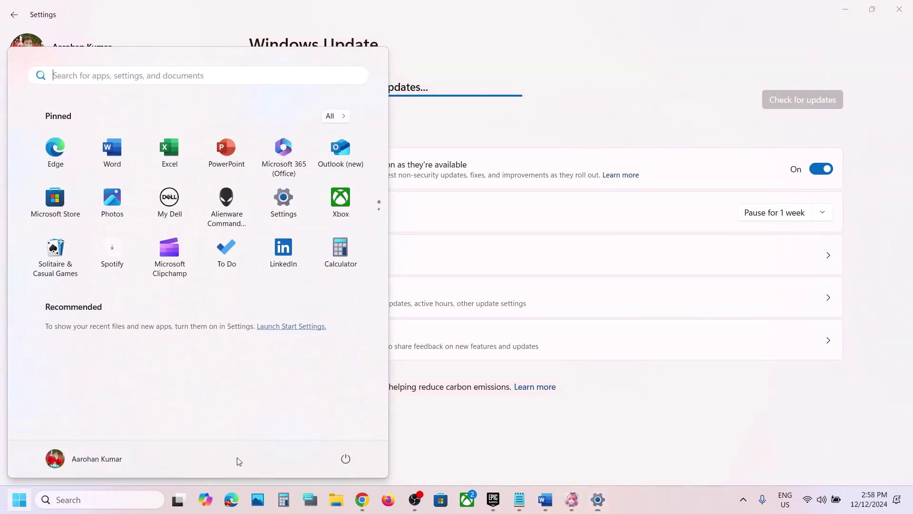
{"action": "left_click", "coordinate": [346, 458]}
Close the Start menu and scroll the guide to Step 12 on increasing virtual memory.
{"action": "left_click", "coordinate": [626, 452]}
{"action": "left_click", "coordinate": [626, 452]}
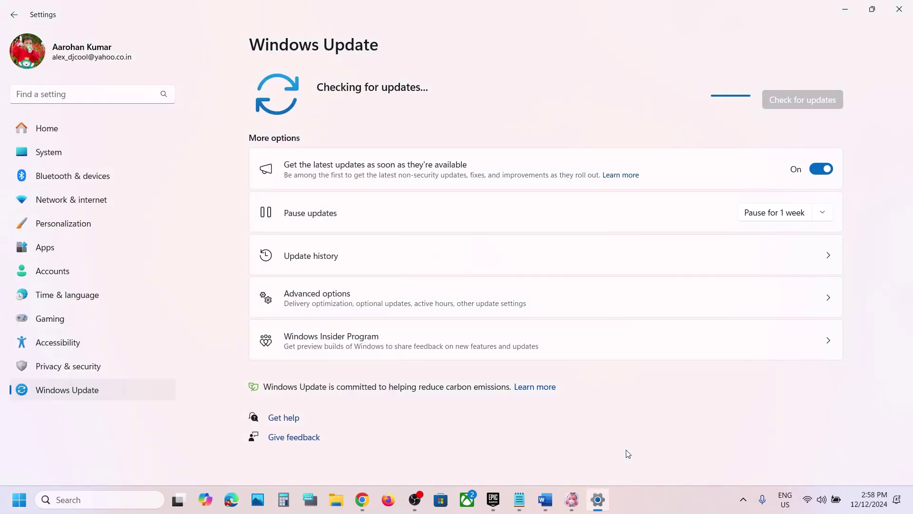
{"action": "left_click", "coordinate": [545, 504]}
{"action": "scroll", "coordinate": [405, 297], "scroll_direction": "down", "scroll_amount": 5}
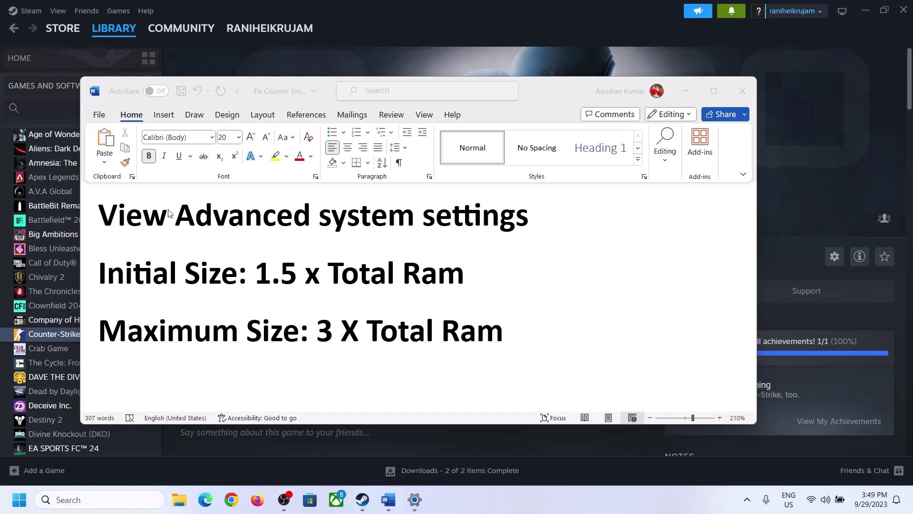
Copy the 'View Advanced system settings' heading and search it to open System Properties.
{"action": "left_click", "coordinate": [133, 222]}
{"action": "left_click_drag", "start_coordinate": [106, 220], "coordinate": [523, 214]}
{"action": "key", "text": "ctrl+c"}
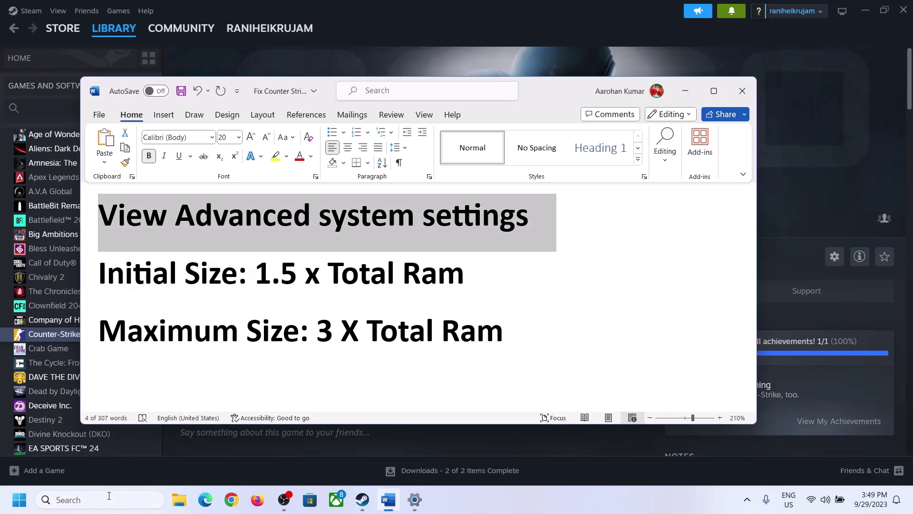
{"action": "left_click", "coordinate": [108, 500]}
{"action": "key", "text": "ctrl+v"}
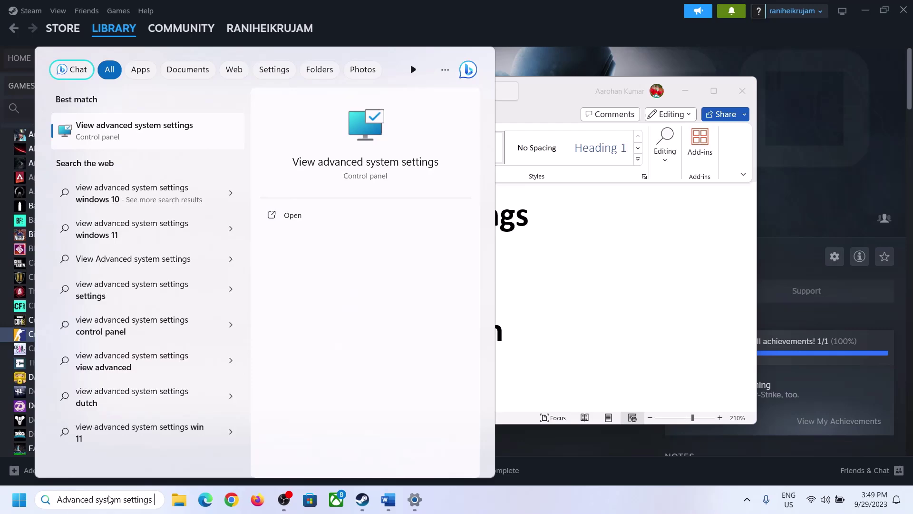
{"action": "left_click", "coordinate": [128, 138]}
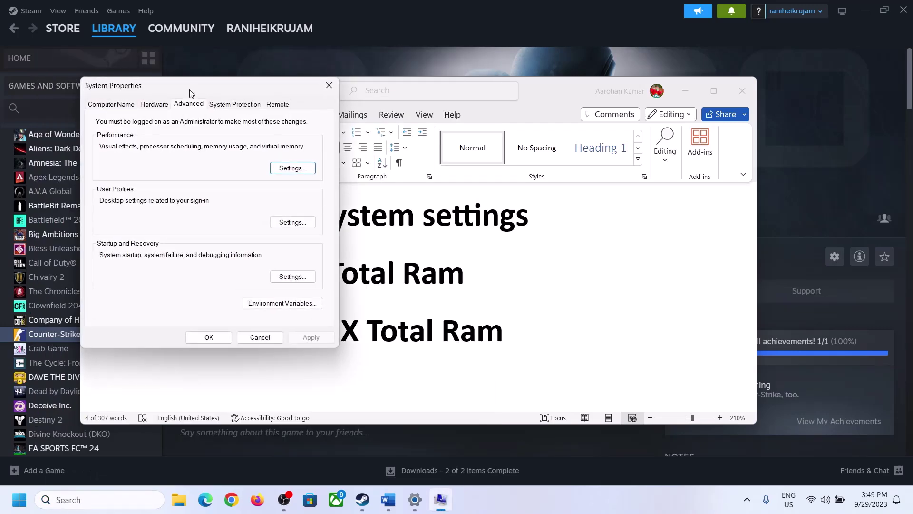
Go to Performance Options' Advanced tab and open the Virtual Memory dialog via Change.
{"action": "left_click_drag", "start_coordinate": [190, 92], "coordinate": [409, 164]}
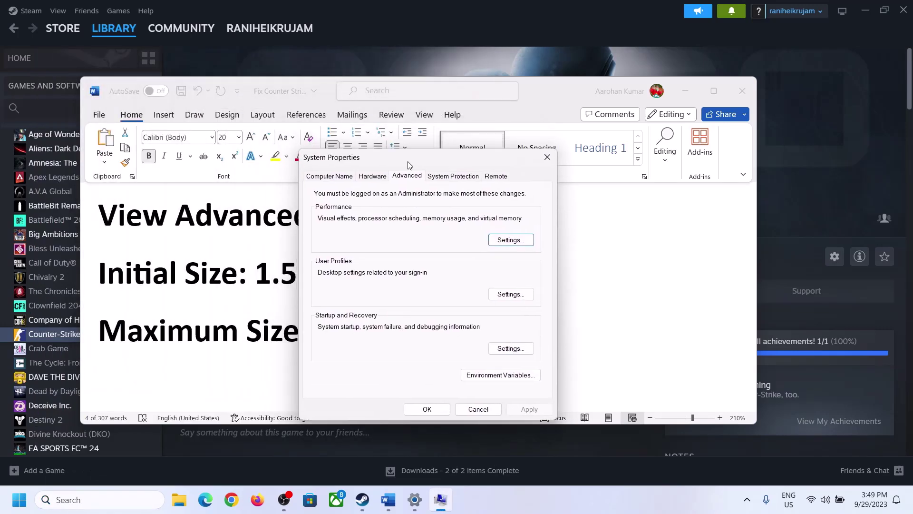
{"action": "left_click", "coordinate": [510, 240]}
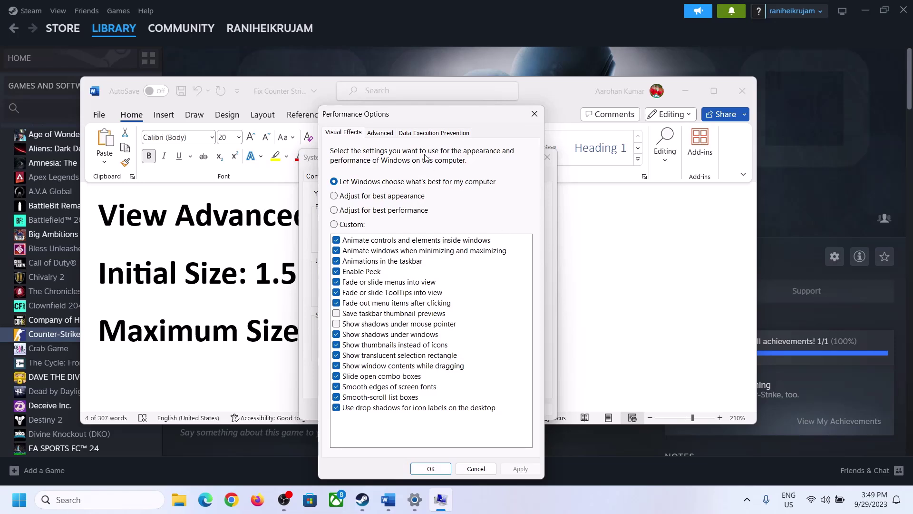
{"action": "left_click", "coordinate": [381, 134]}
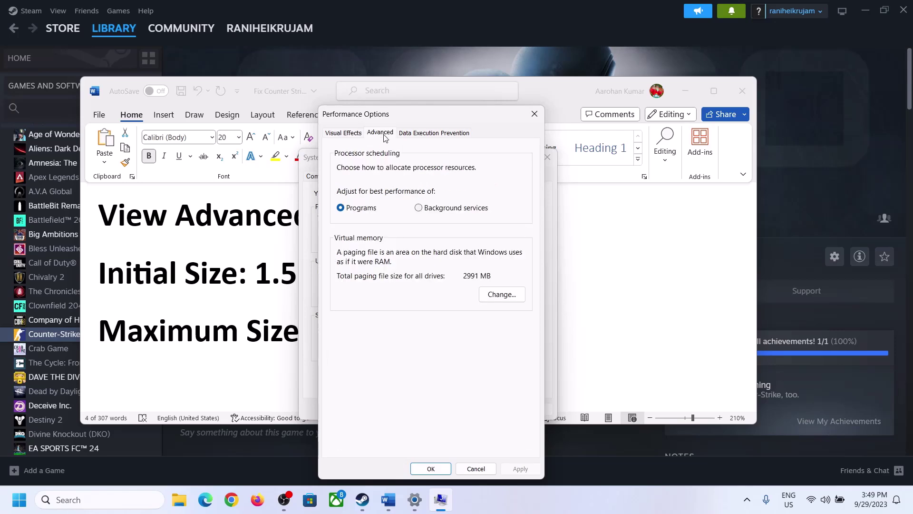
{"action": "left_click", "coordinate": [507, 294]}
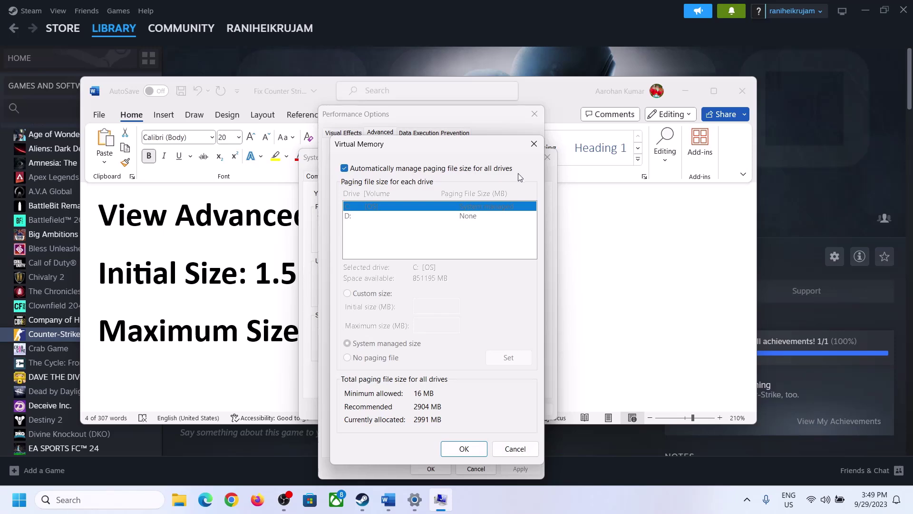
Untick automatic paging file management, pick Custom size for drive C, and highlight the guide's '1.5 x Total Ram' rule.
{"action": "left_click", "coordinate": [345, 169]}
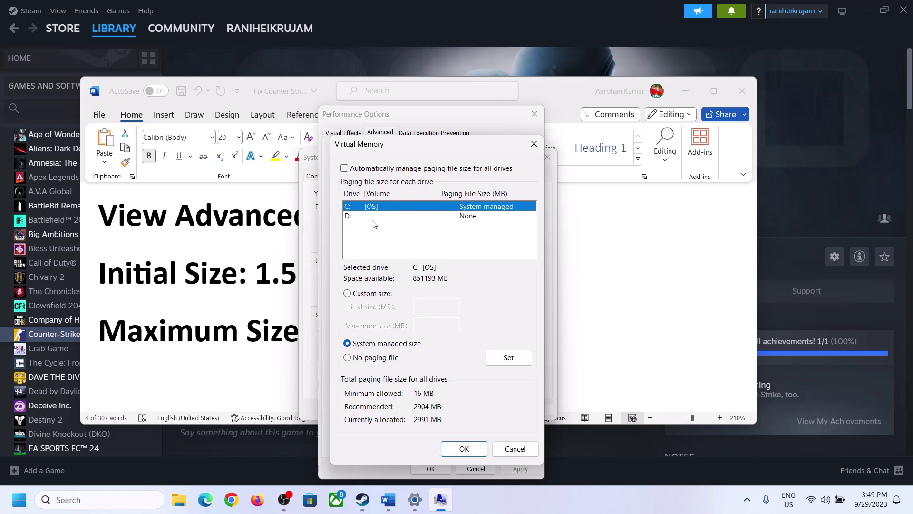
{"action": "left_click", "coordinate": [348, 294]}
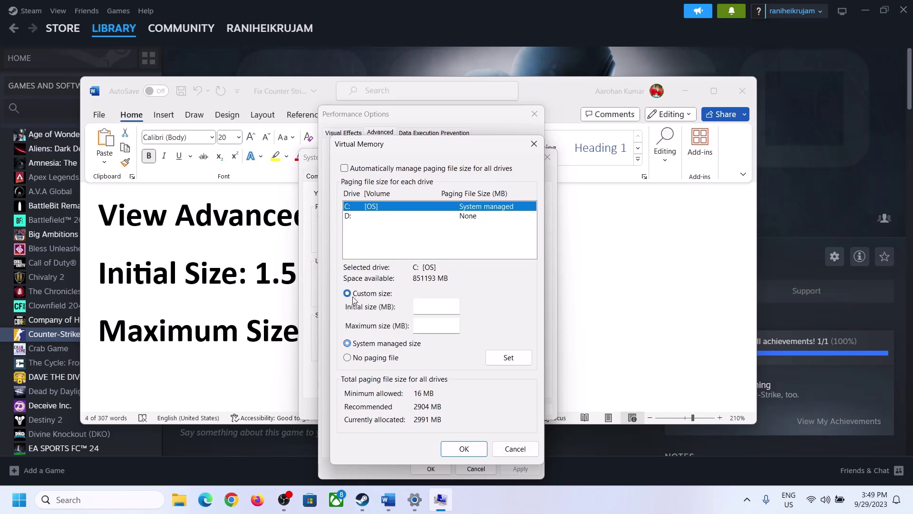
{"action": "left_click", "coordinate": [438, 307]}
{"action": "left_click", "coordinate": [252, 280]}
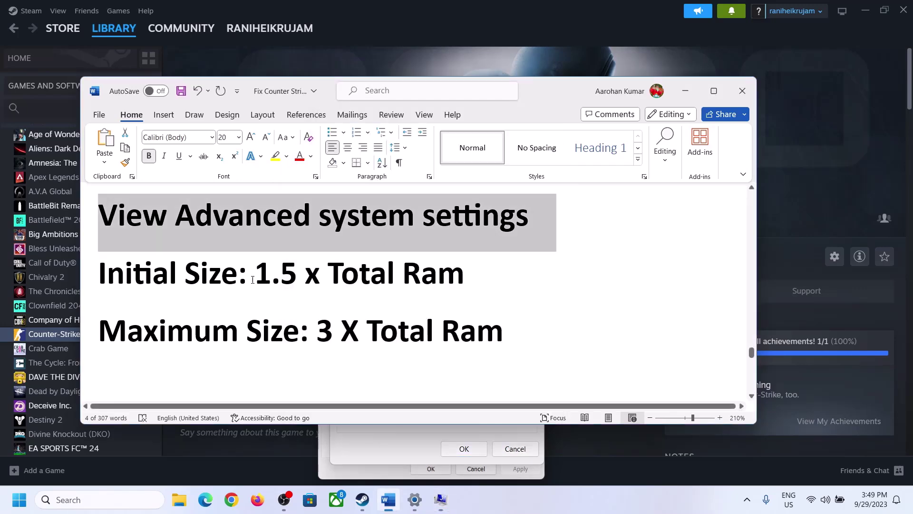
{"action": "left_click_drag", "start_coordinate": [261, 273], "coordinate": [421, 280]}
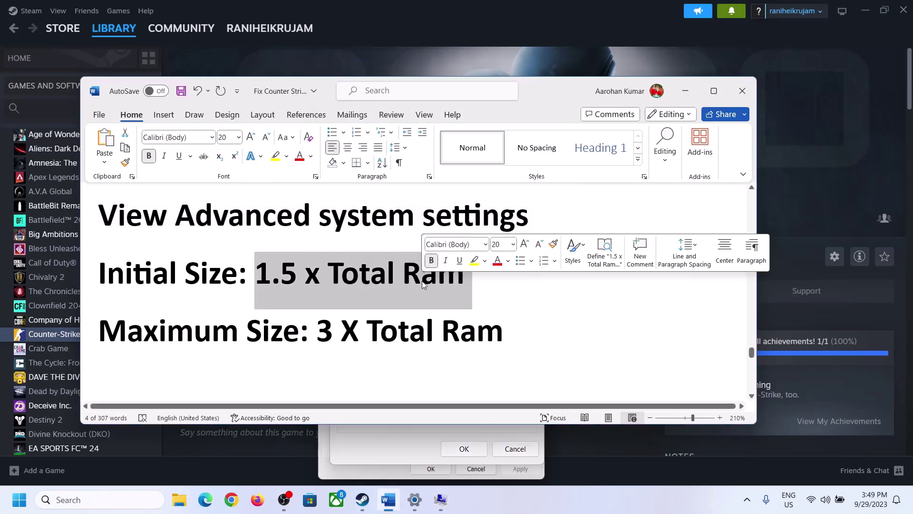